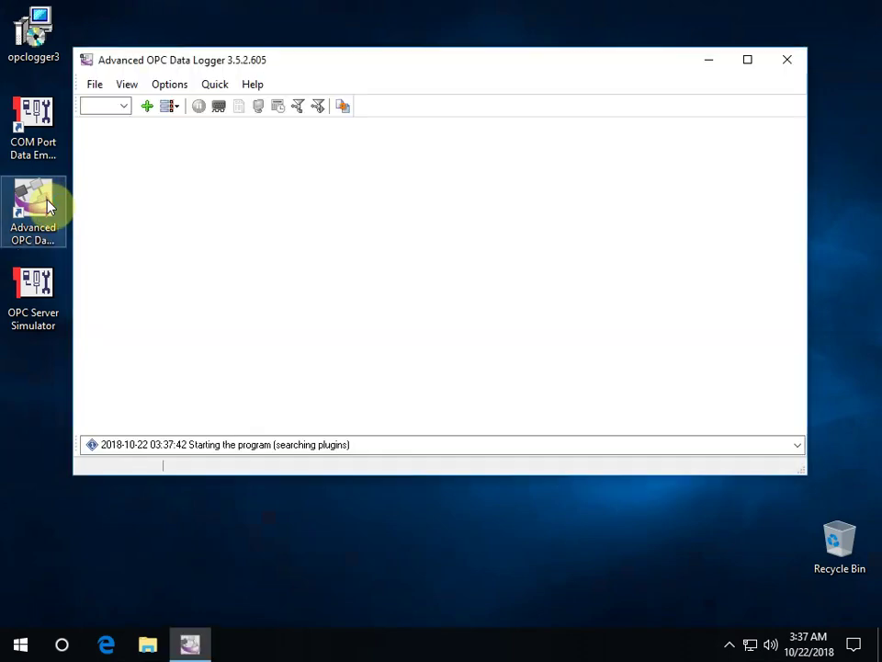
- Create a new data logging configuration that uses the OPC DA interface (opcsrc.dll)
click(612, 204)
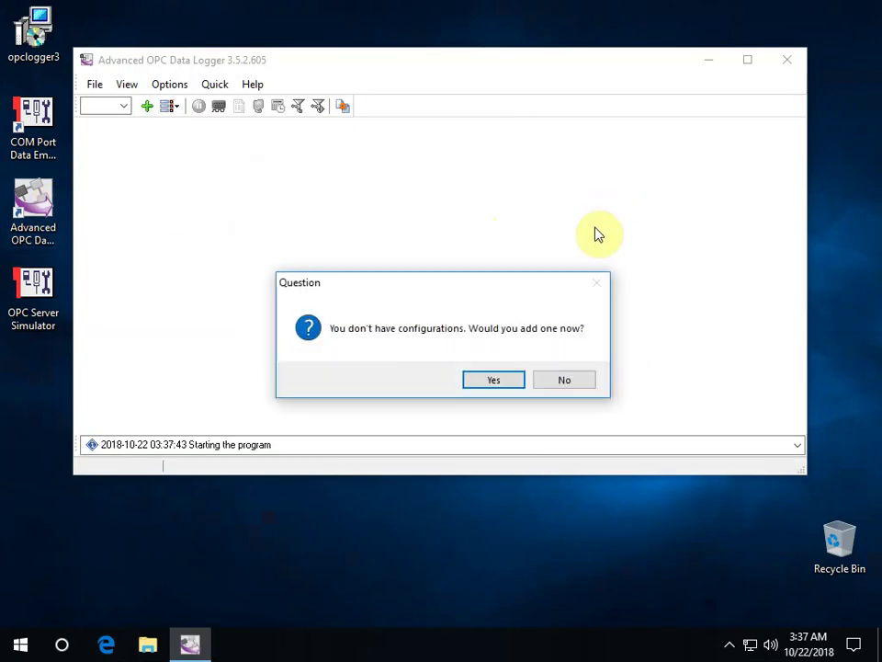
click(501, 381)
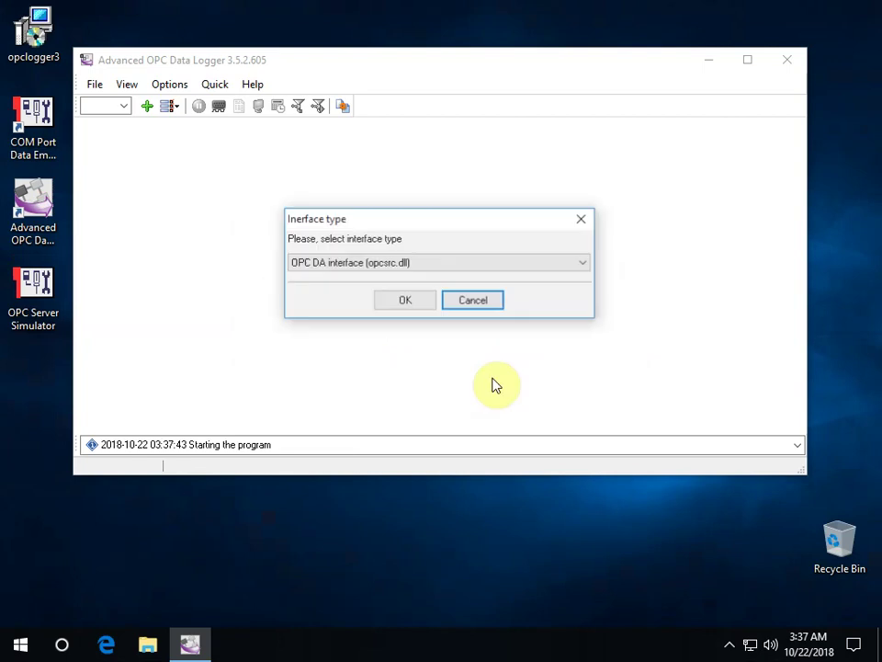
click(383, 264)
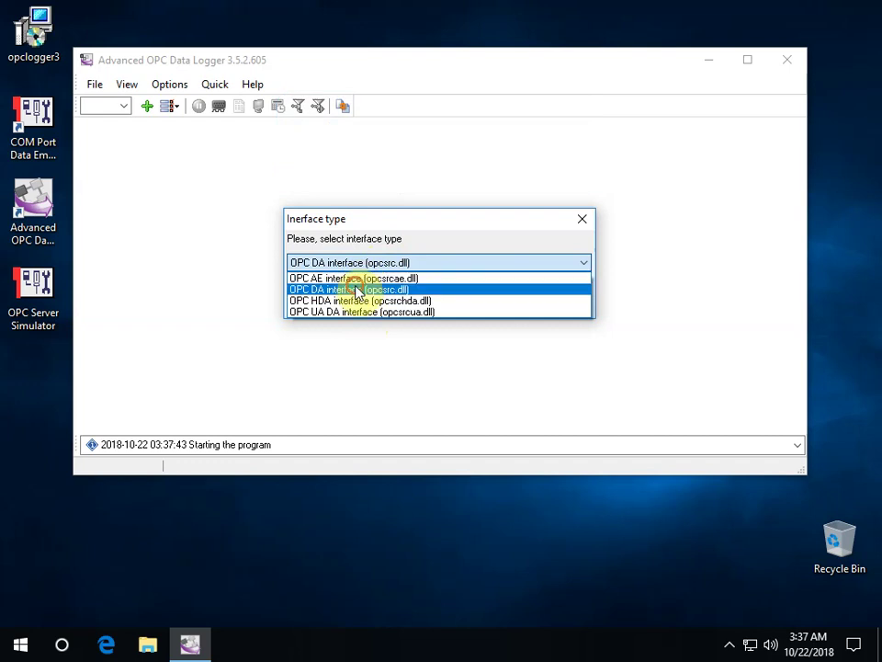
click(357, 290)
click(417, 303)
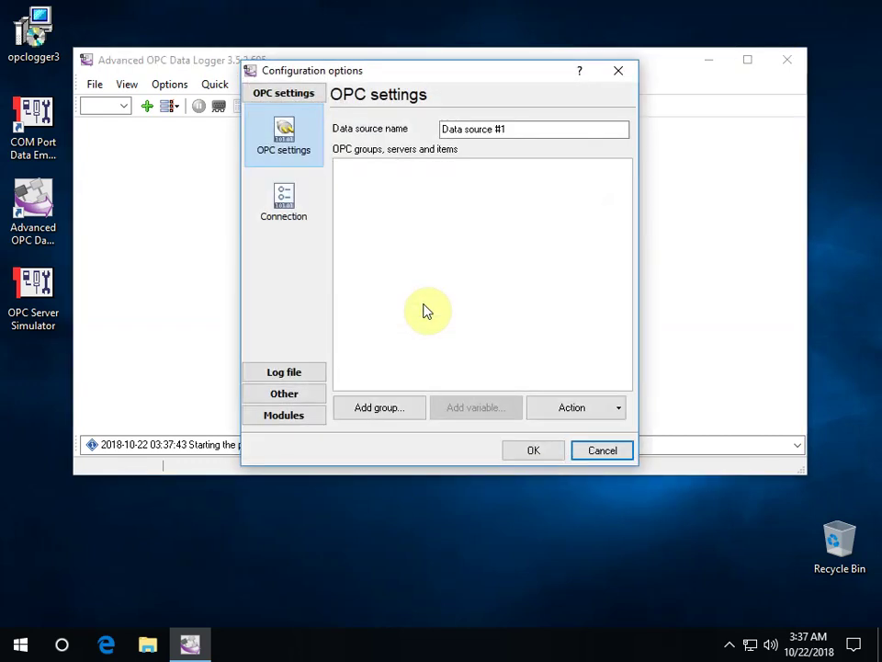
- Add an OPC group named Group 1 with "Add server name to item name" disabled
click(383, 410)
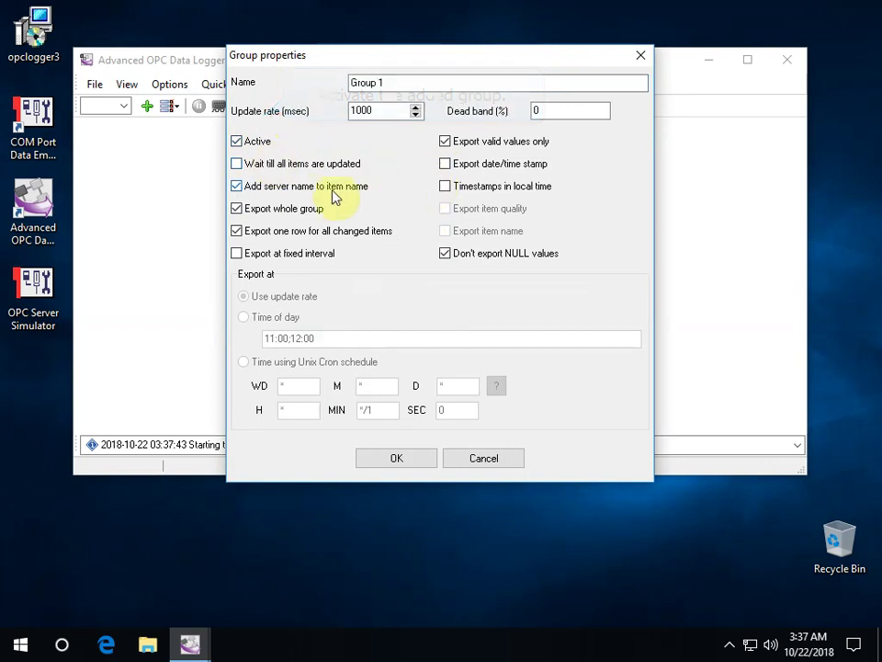
click(297, 190)
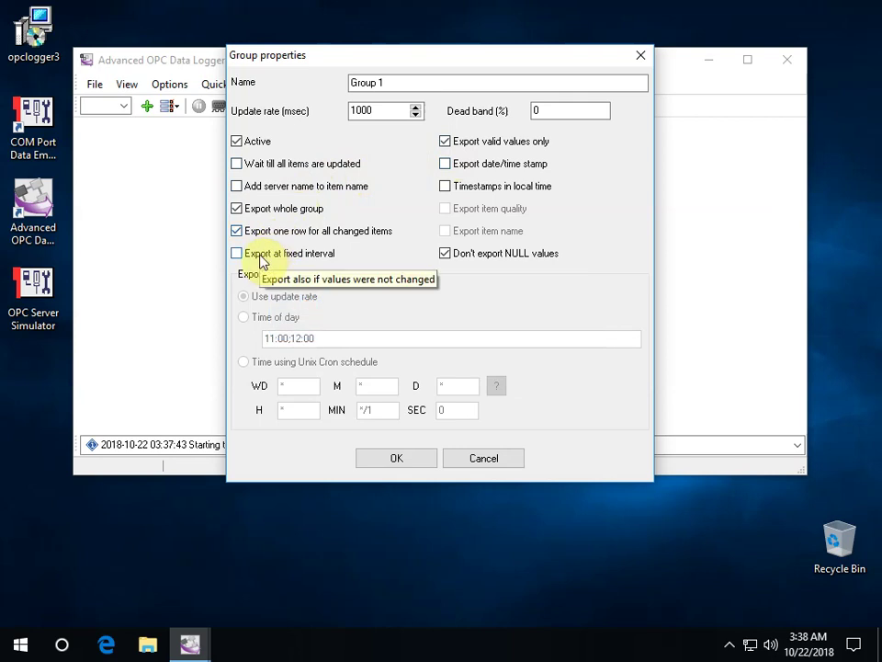
click(396, 459)
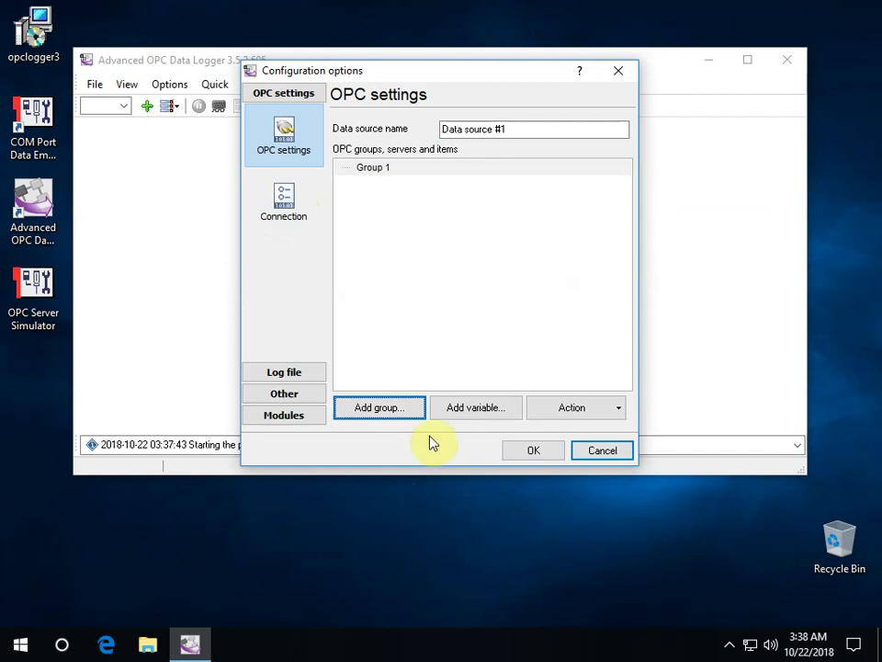
- Start adding variables to Group 1 from OPC Server Simulator.Instance.1 and invert the item selection
click(469, 411)
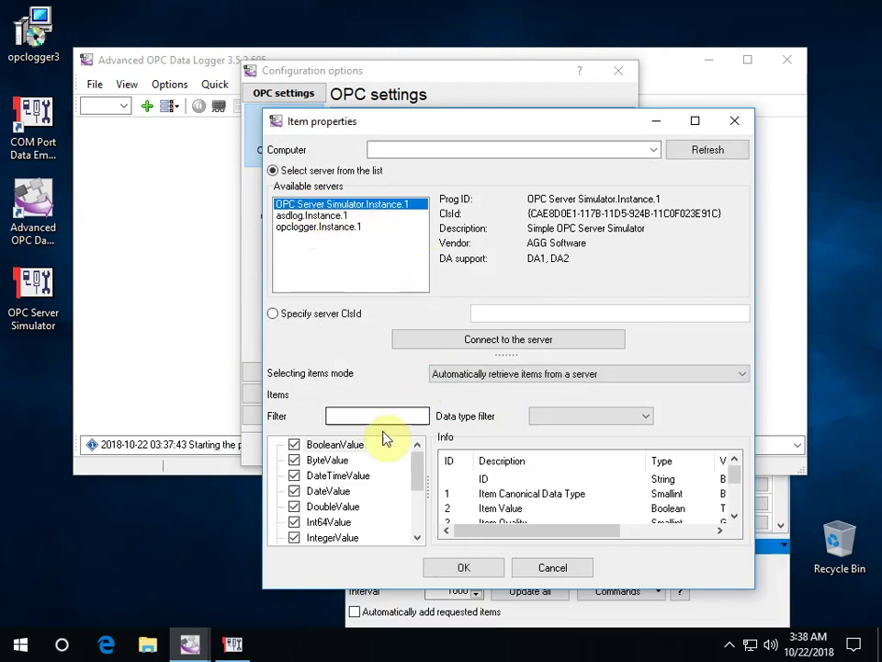
drag(420, 470, 419, 423)
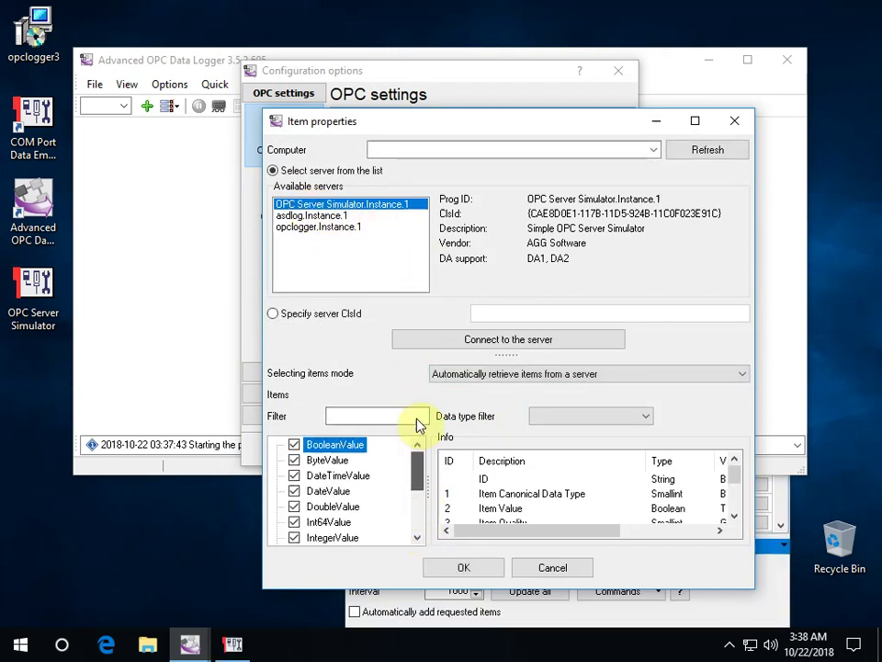
click(327, 459)
click(331, 475)
click(328, 491)
click(327, 446)
right_click(342, 445)
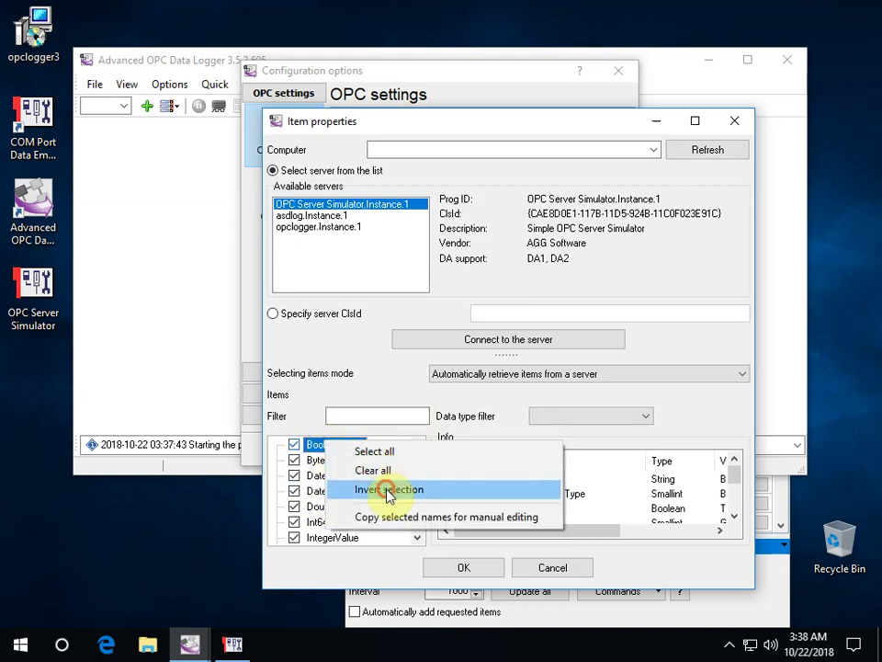
click(386, 488)
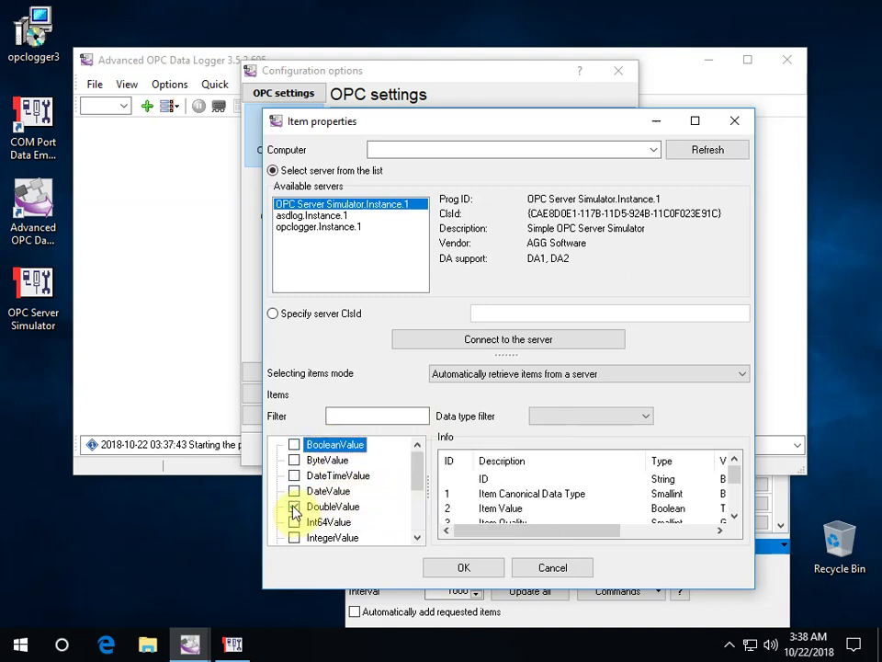
- Select the DateTimeValue and DoubleValue items and add them to Group 1
click(294, 475)
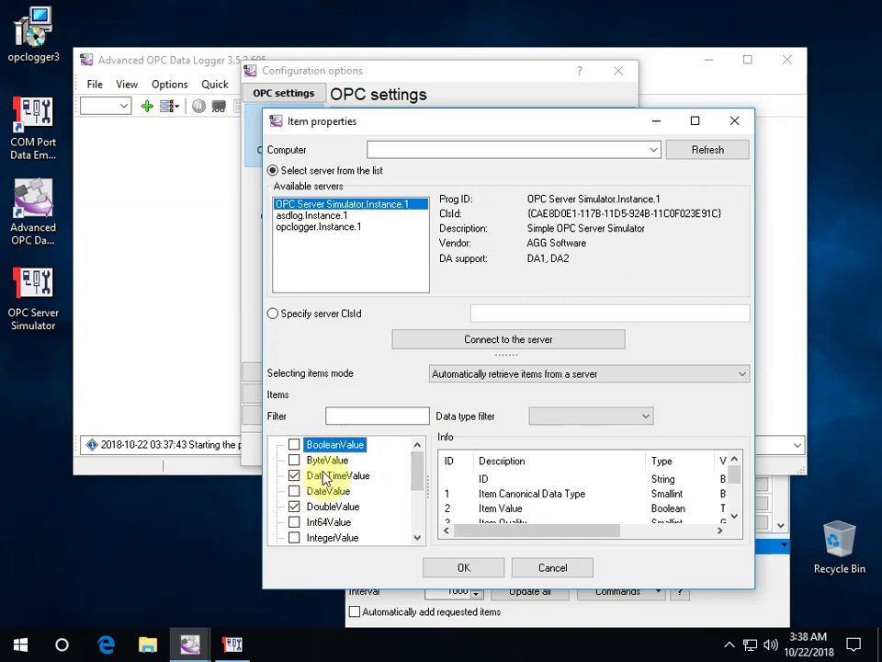
click(735, 493)
drag(735, 493, 732, 451)
drag(551, 533, 492, 543)
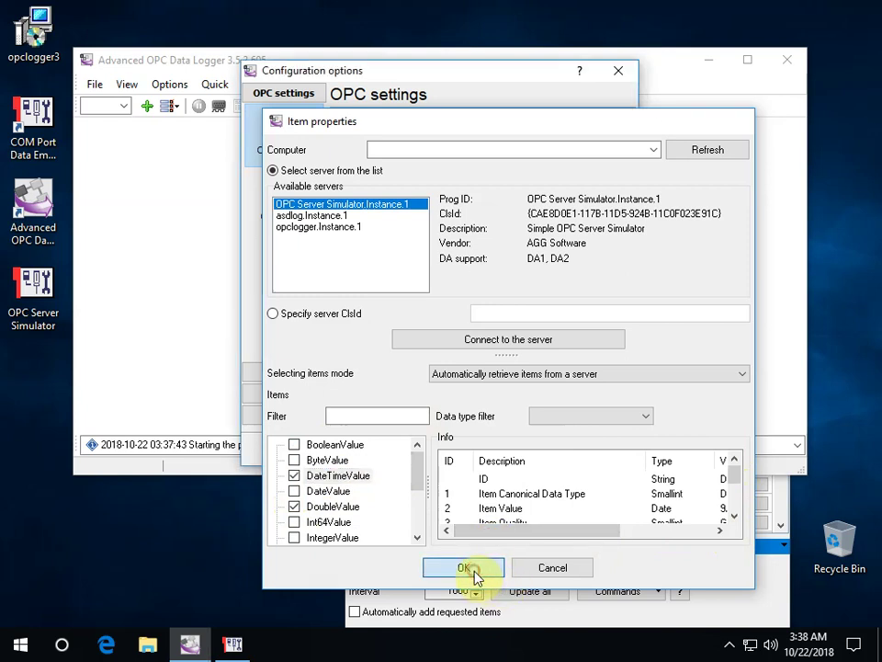
click(474, 574)
- Assign the name MyValue to the DoubleValue item and save the data source configuration
click(420, 187)
click(418, 196)
click(418, 186)
click(417, 198)
right_click(418, 197)
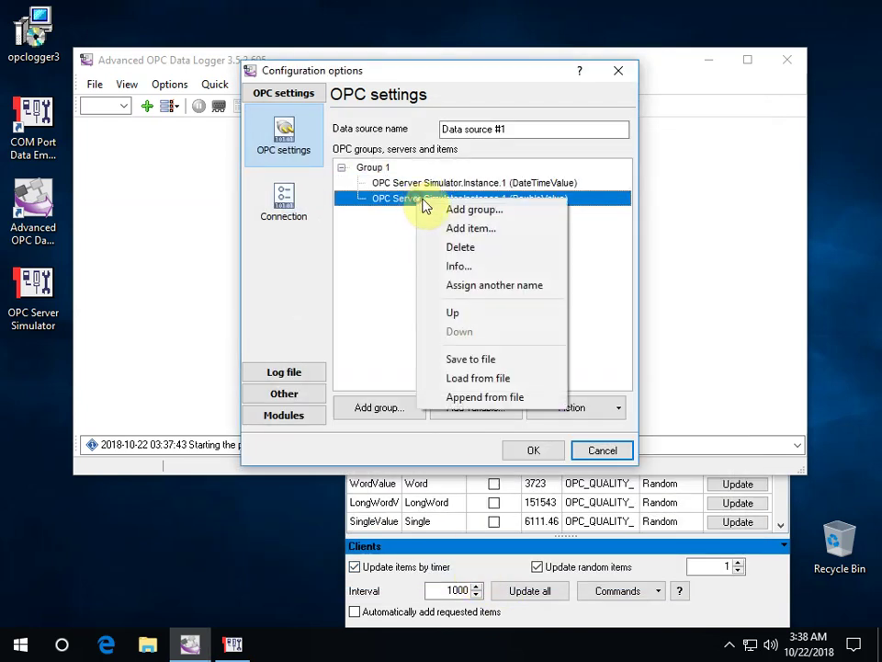
click(490, 285)
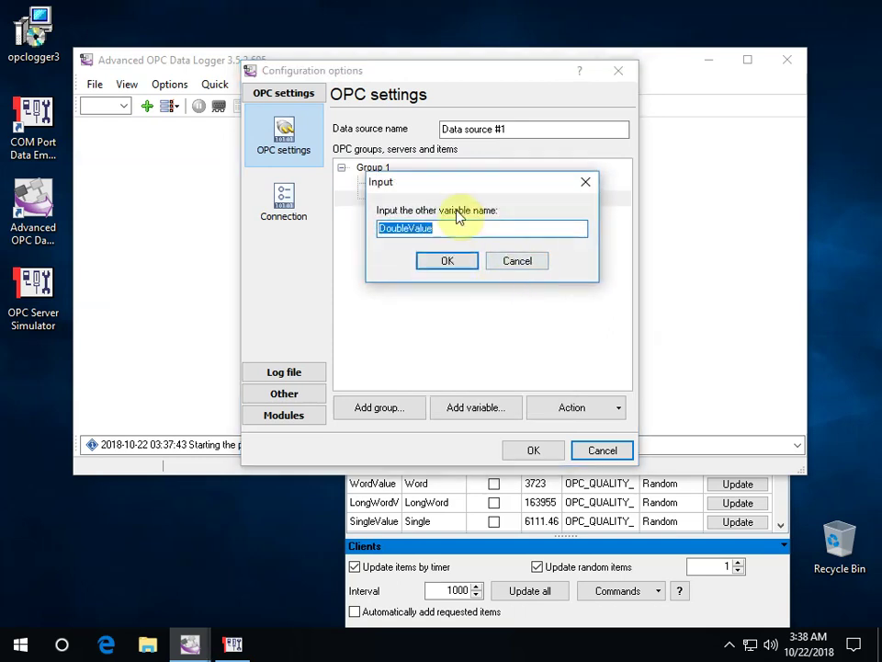
text(MyValue)
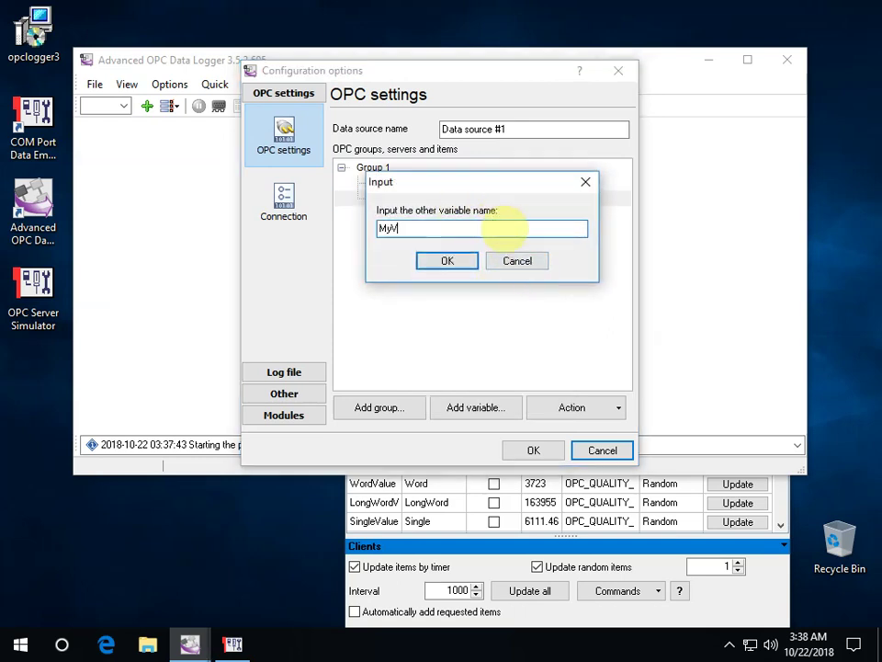
click(465, 258)
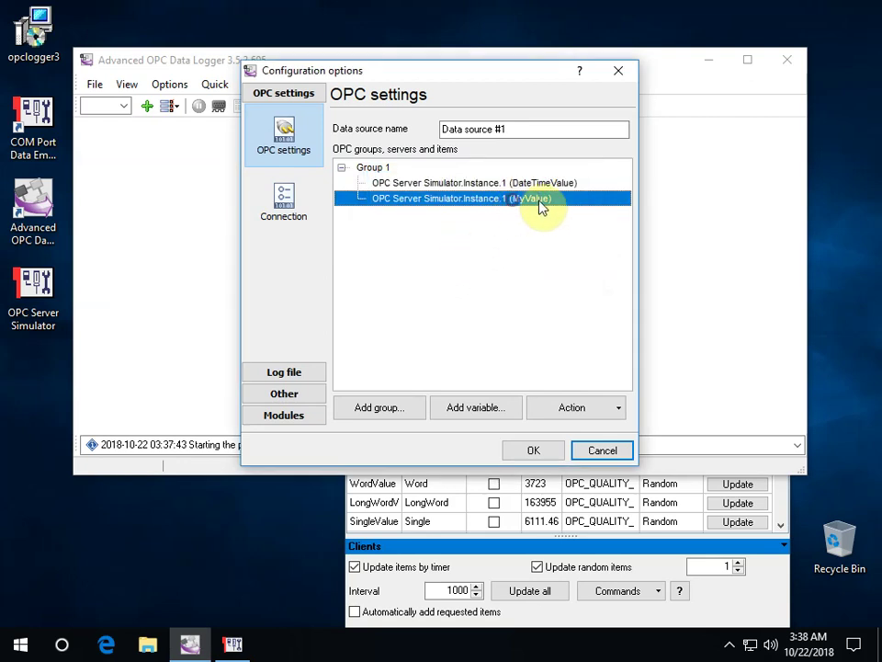
click(531, 452)
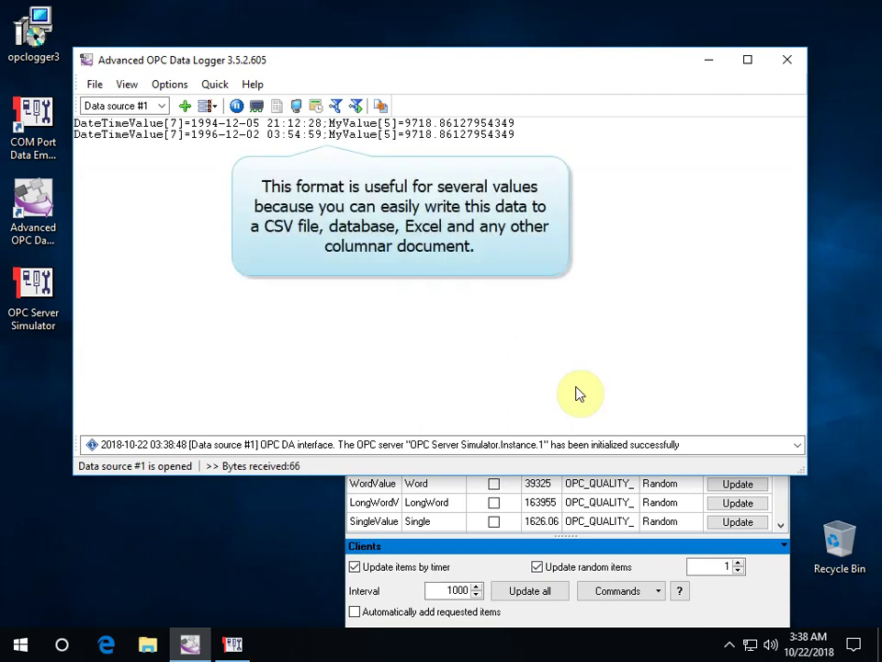
drag(501, 135, 37, 137)
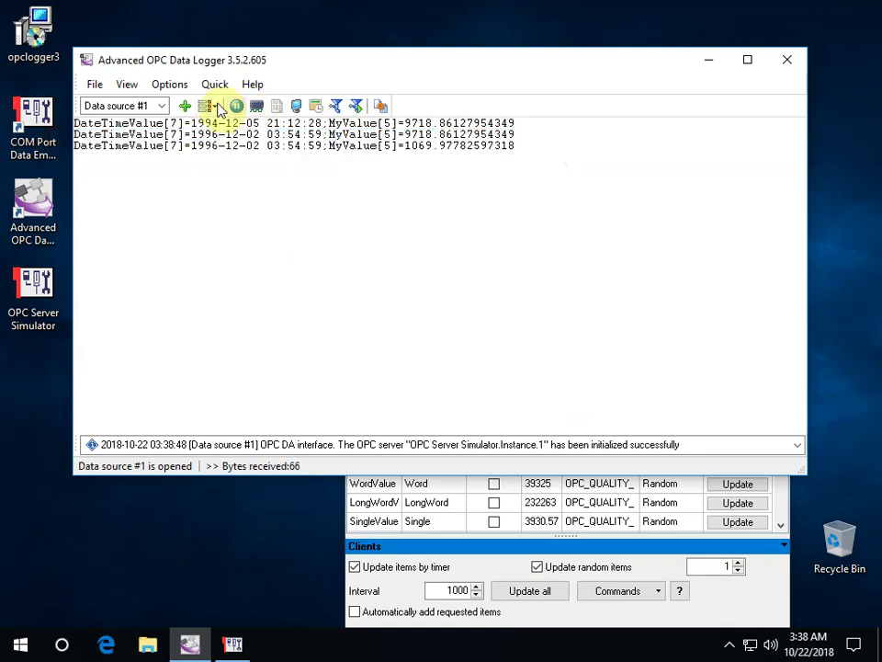
- In Group 1's properties, disable whole-group export, enable date/time stamp, local time, item quality and item name options, and save the configuration
click(208, 105)
click(257, 134)
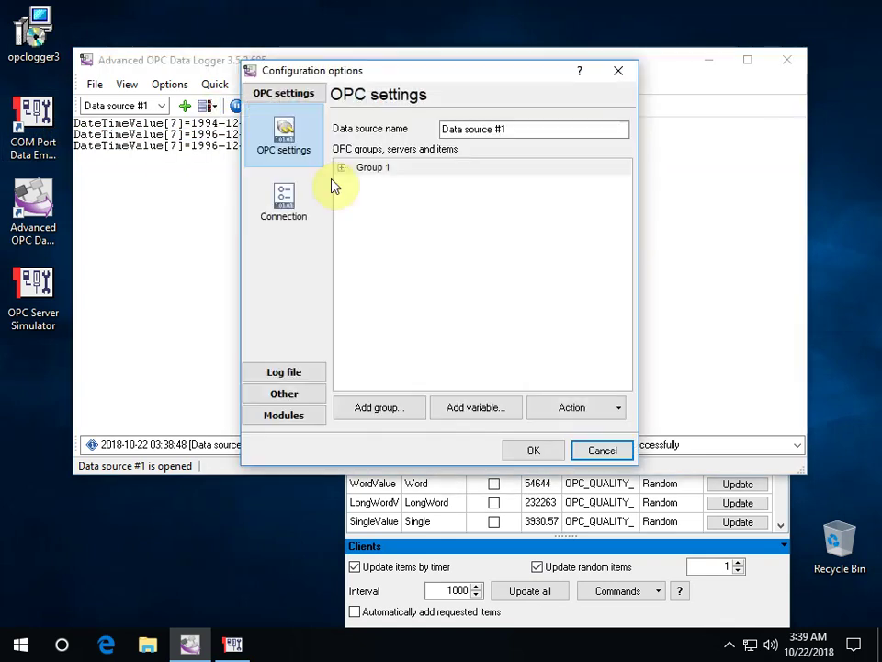
double_click(378, 167)
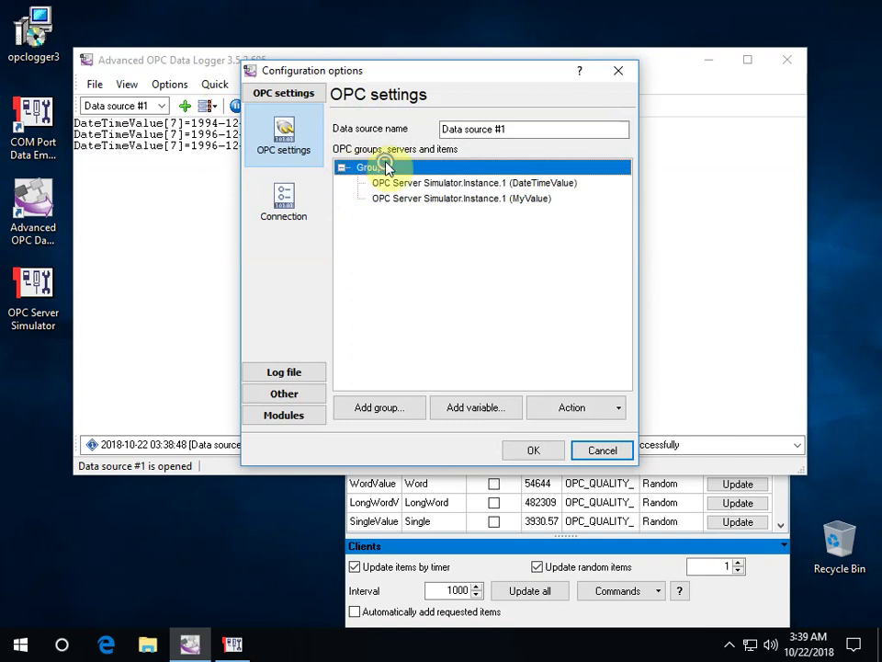
right_click(387, 168)
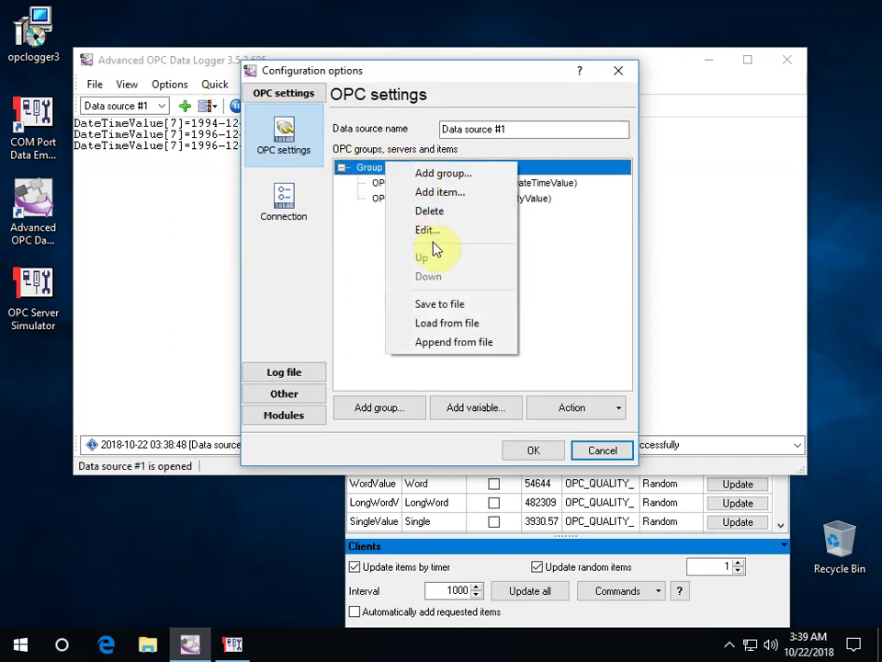
click(436, 217)
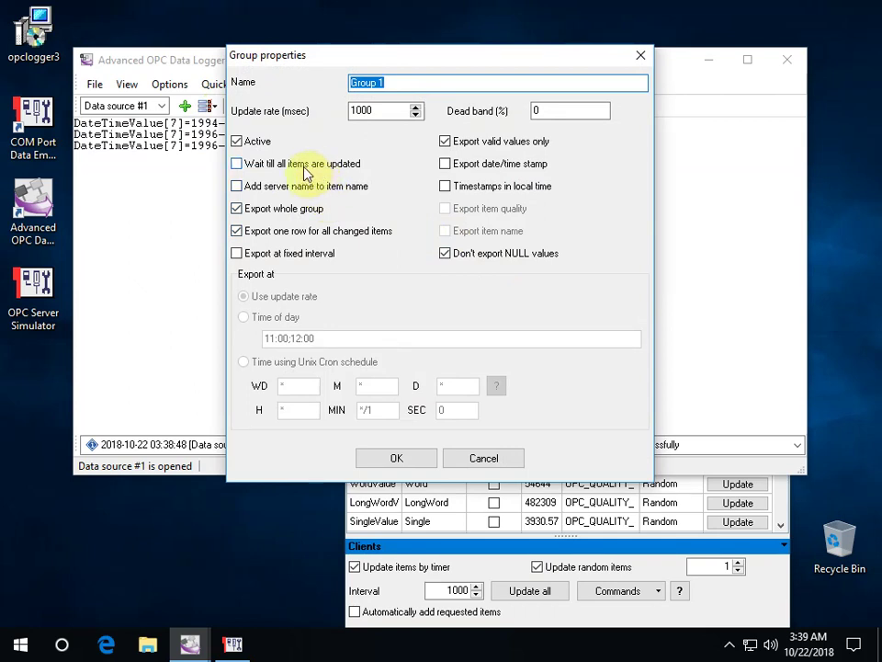
click(282, 210)
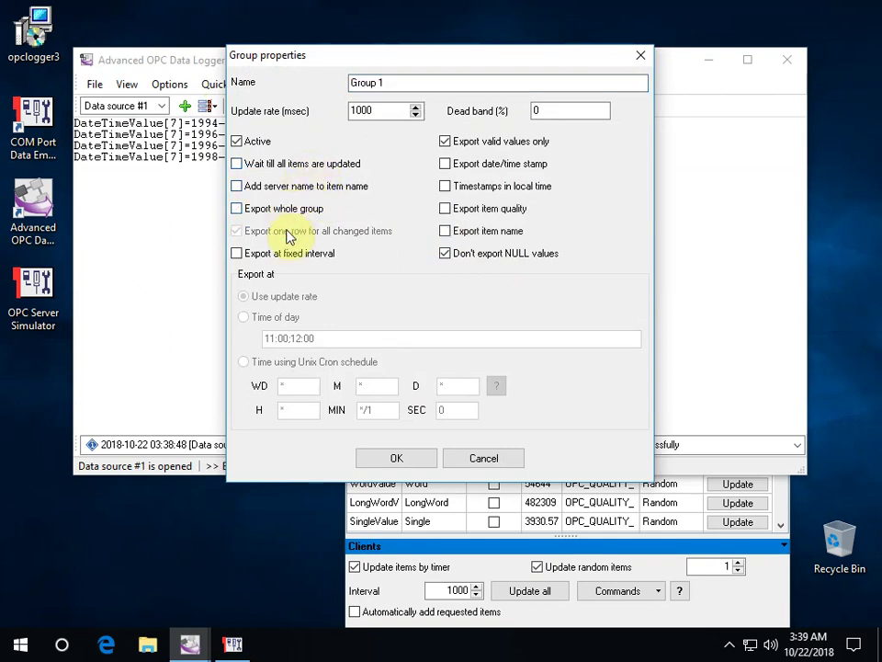
click(457, 189)
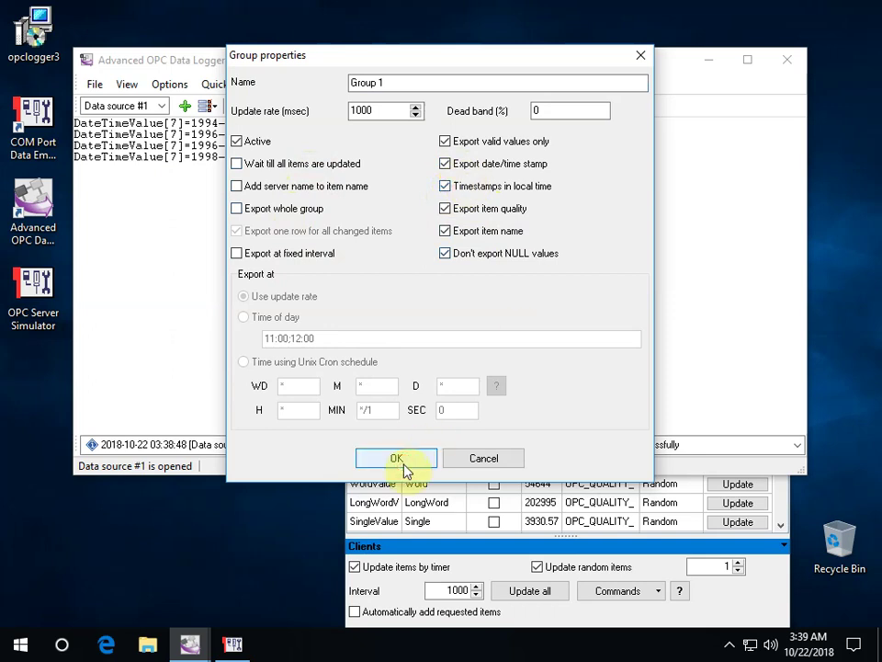
click(406, 462)
click(529, 450)
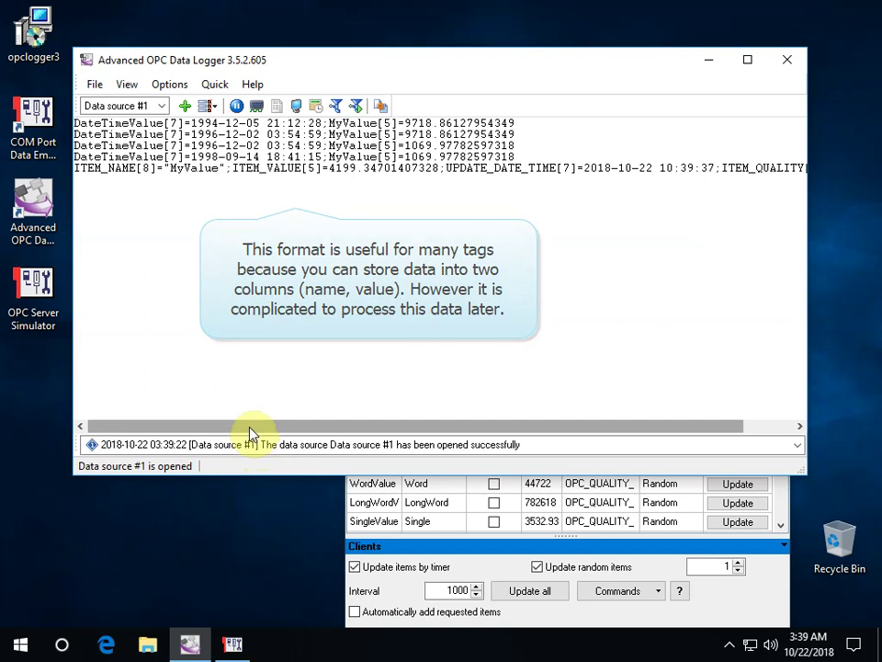
- Examine the item name, value, update time and quality fields in the newly logged data row
drag(252, 428, 453, 437)
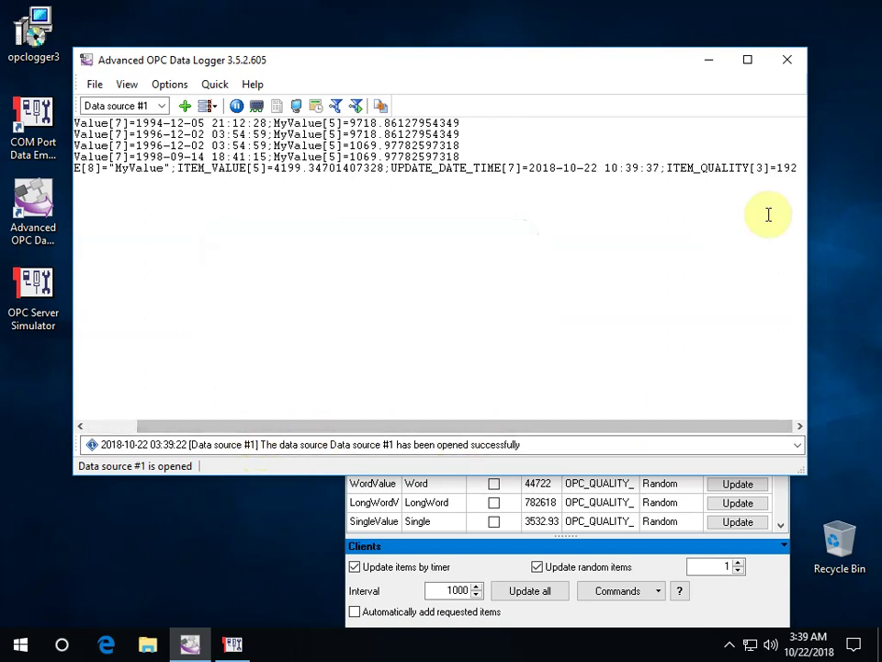
drag(591, 429, 419, 425)
drag(170, 167, 229, 169)
click(331, 171)
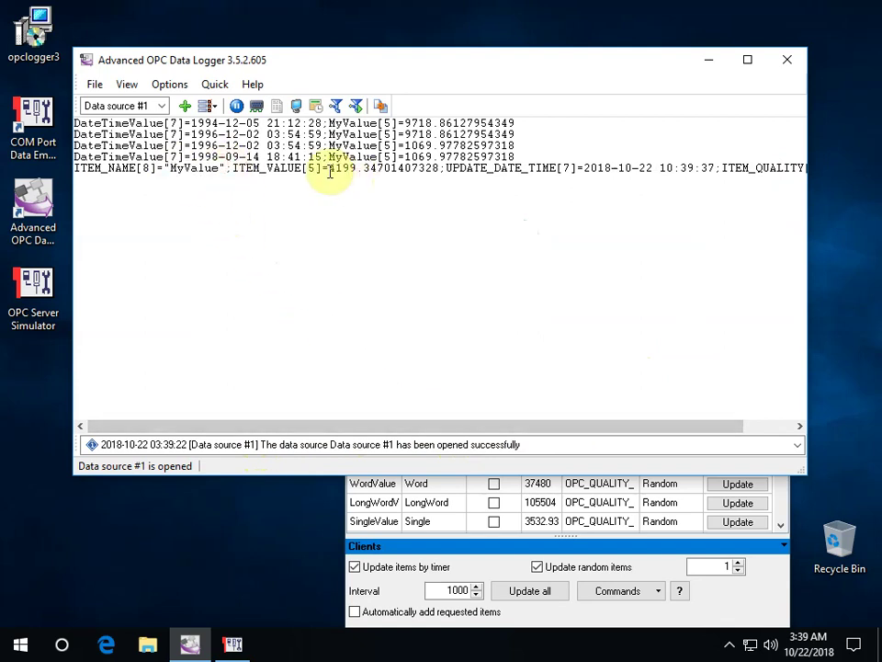
drag(329, 171, 446, 169)
click(442, 168)
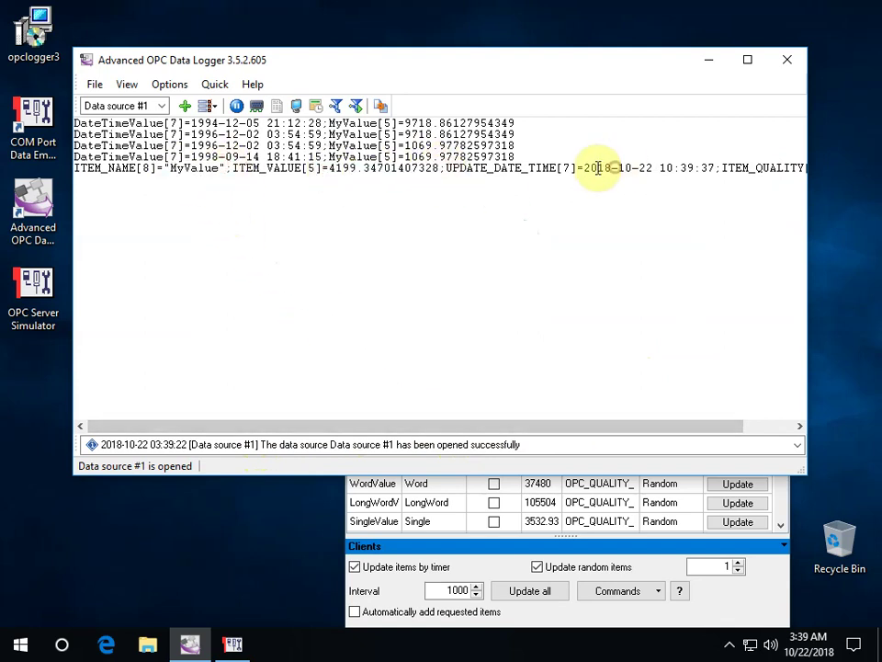
drag(582, 170, 658, 167)
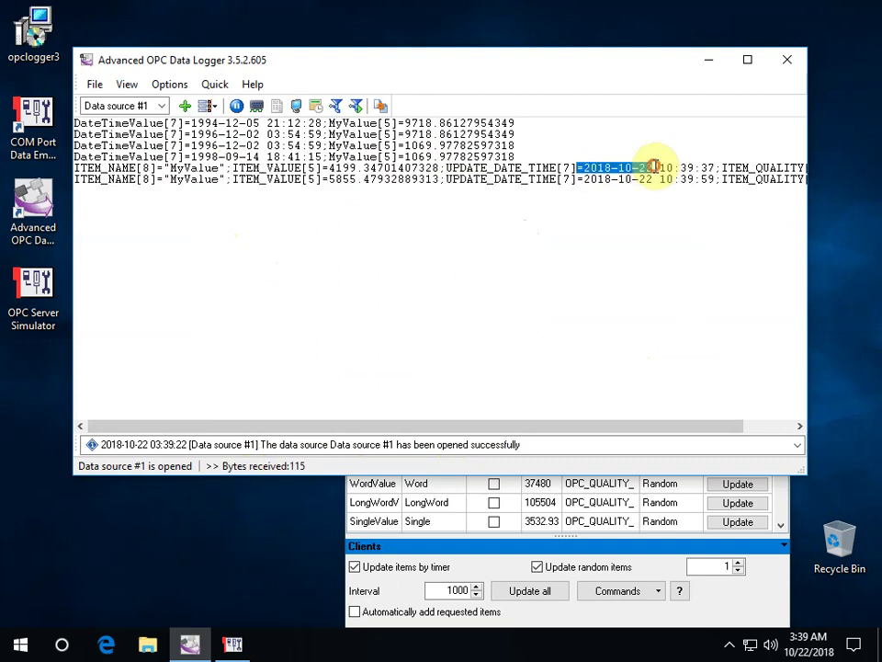
- Enable the DDE Server (ddesrv.dll) data export module and save the configuration
click(358, 105)
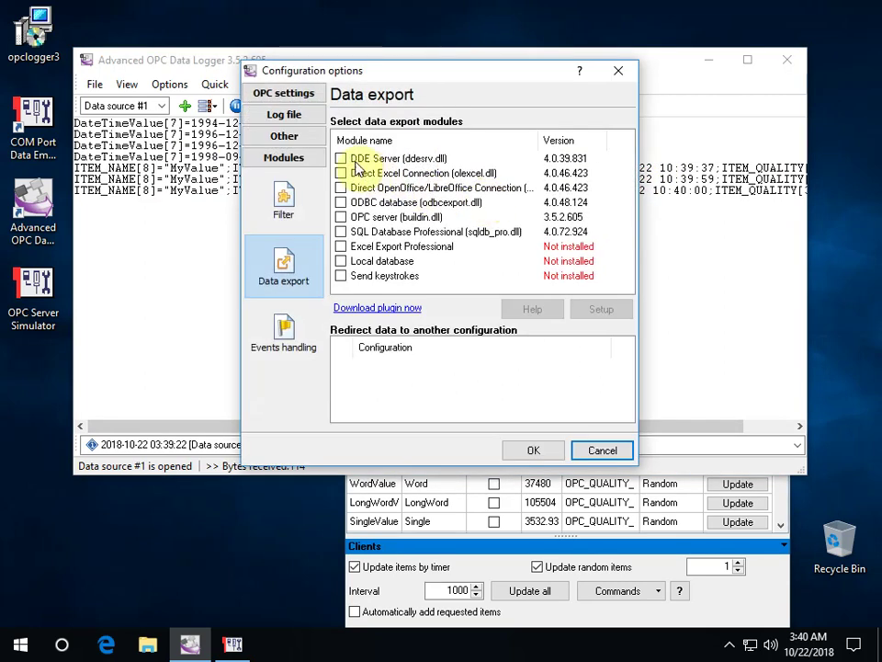
click(341, 158)
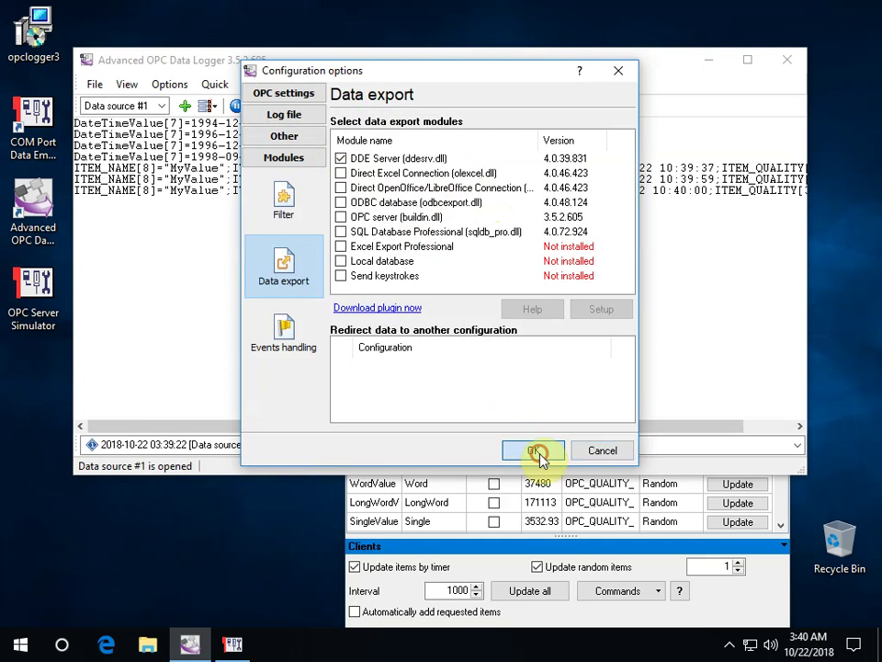
click(534, 450)
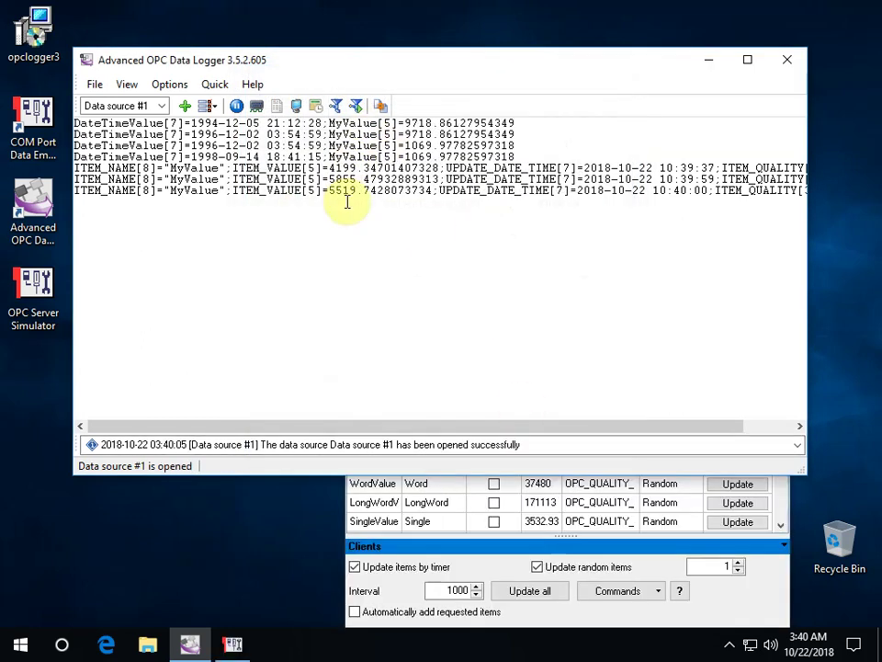
- Open the DDE Server module's setup and view the list of all active items
click(356, 106)
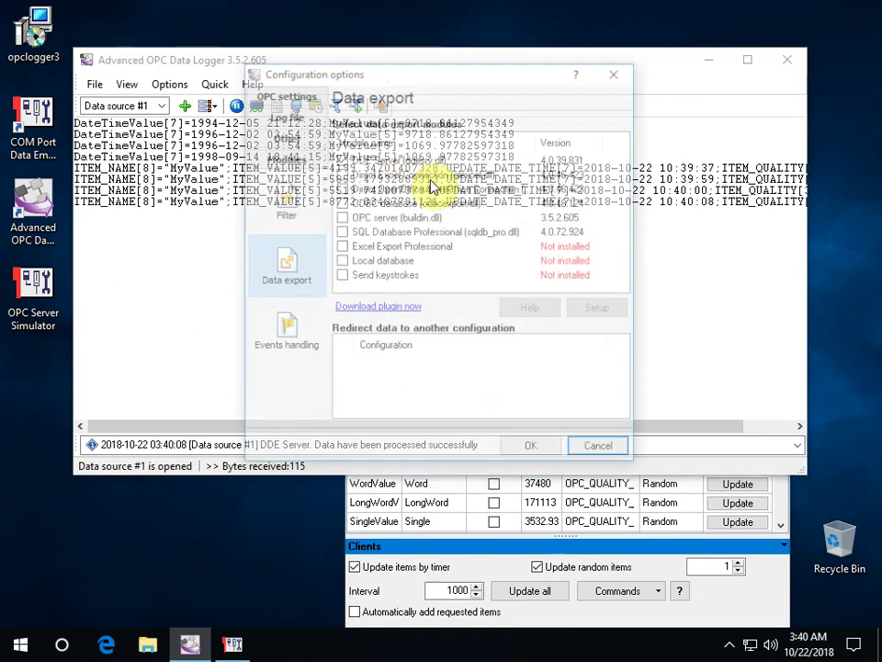
double_click(345, 157)
click(327, 138)
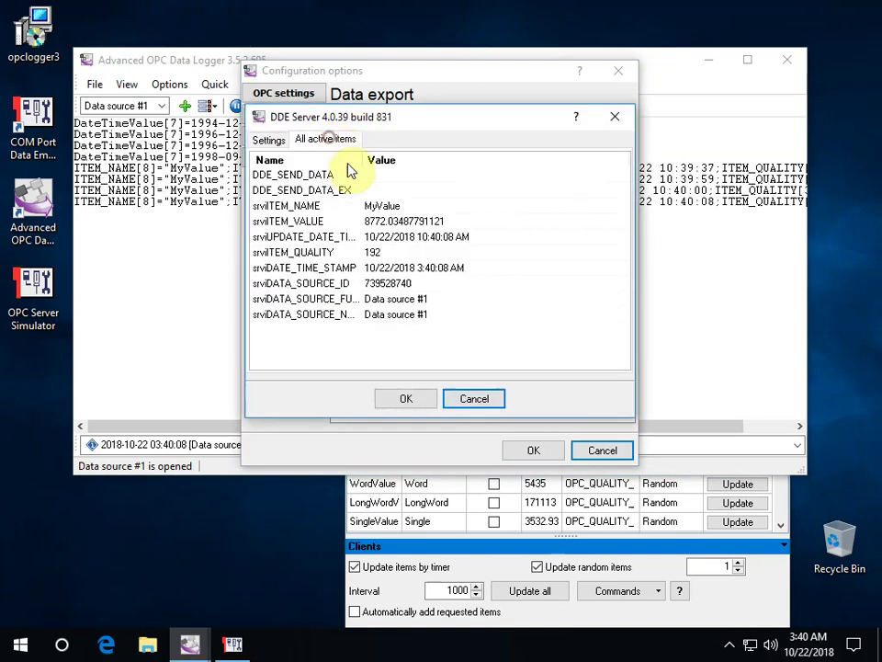
- Widen the name column of the DDE Server's active items list, examine the item names and values, and close the setup
click(380, 283)
click(368, 299)
click(372, 268)
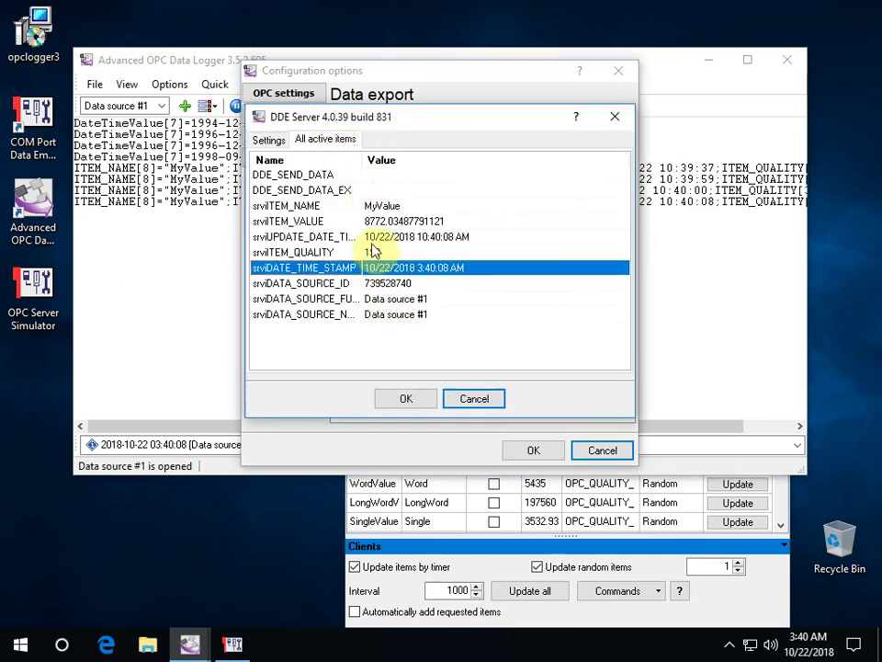
drag(366, 161, 403, 159)
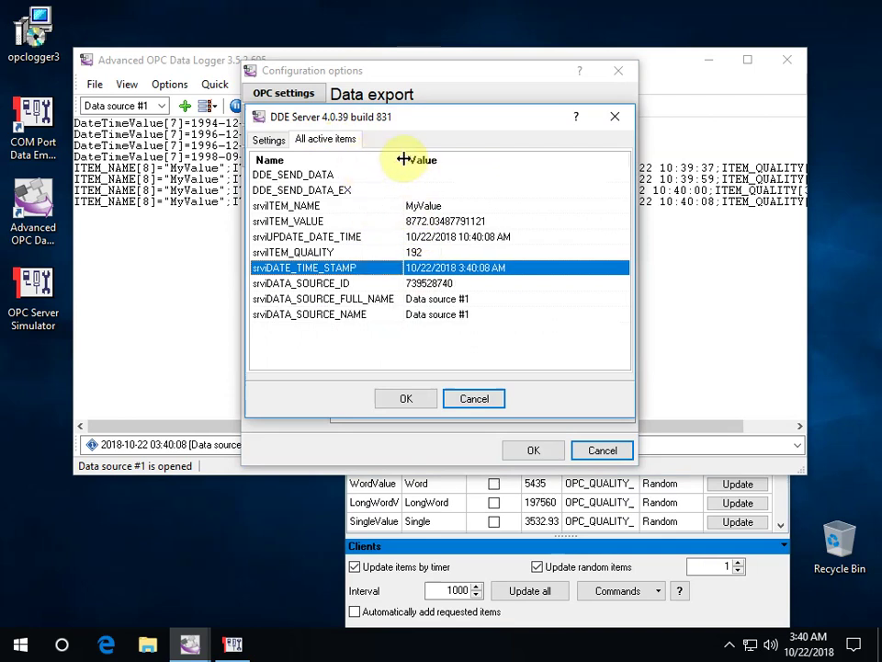
click(443, 236)
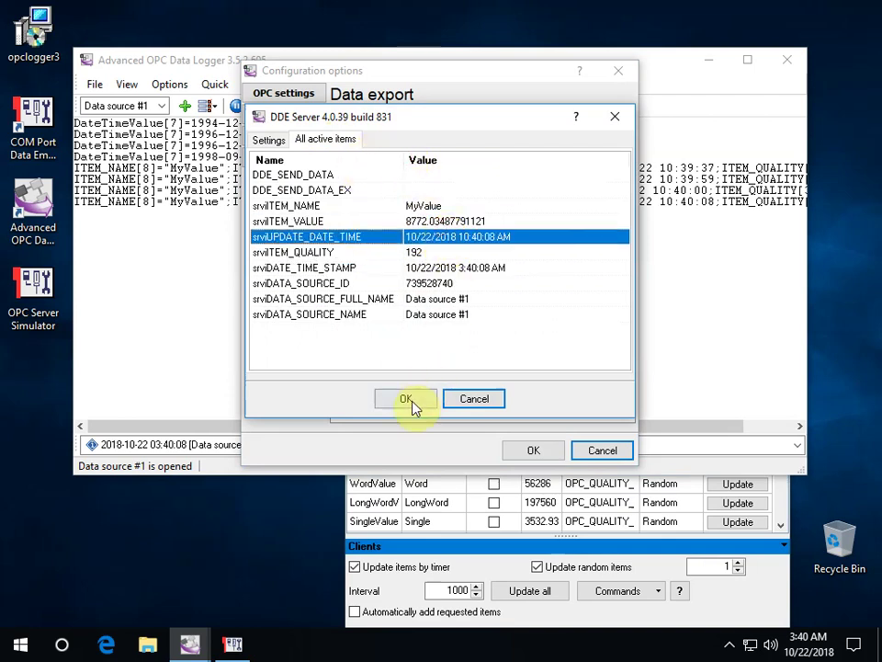
click(411, 398)
click(533, 451)
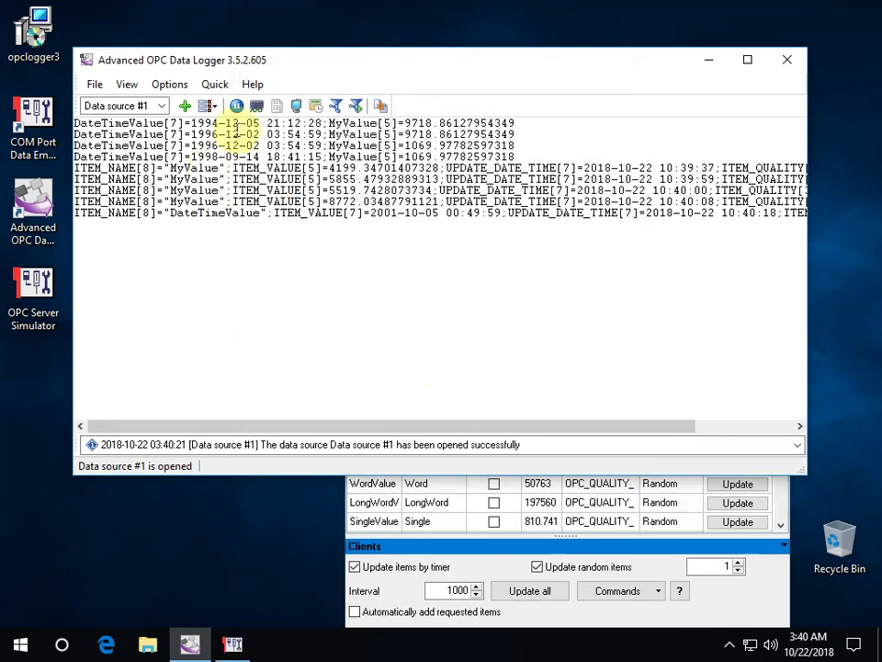
- In Group 1's properties, enable export at a fixed interval and choose the Unix Cron schedule for its timing
click(256, 106)
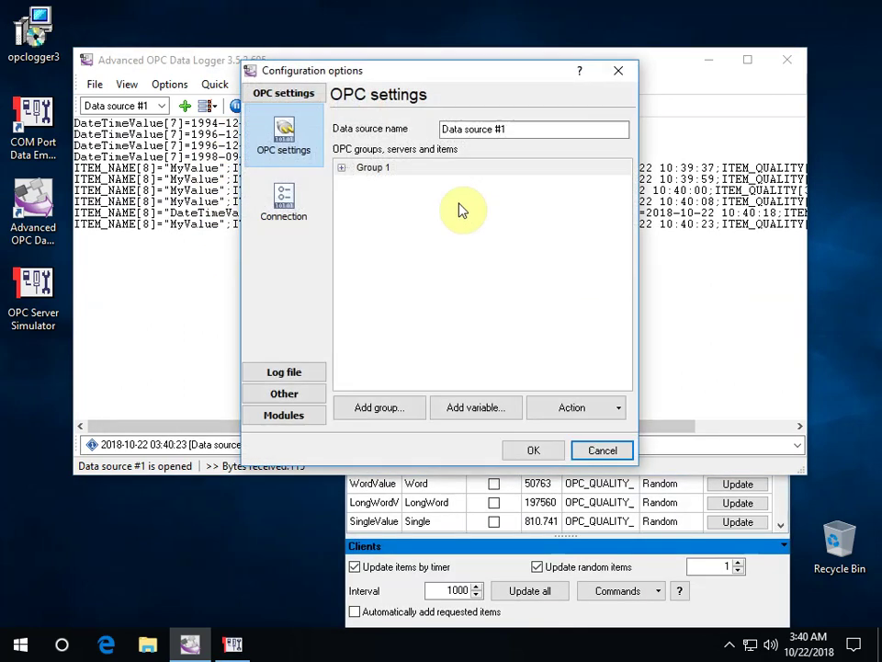
right_click(370, 168)
click(414, 229)
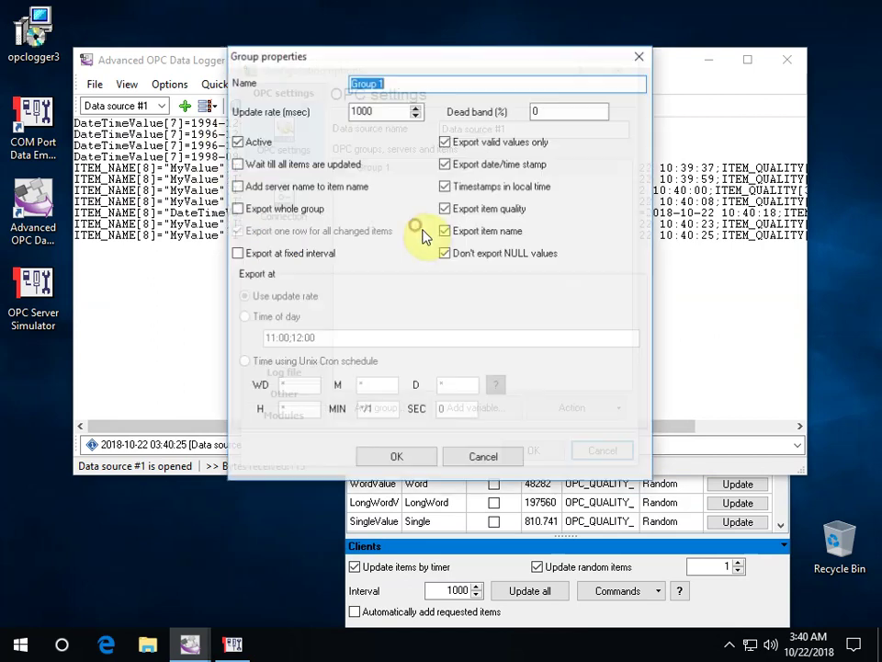
click(237, 253)
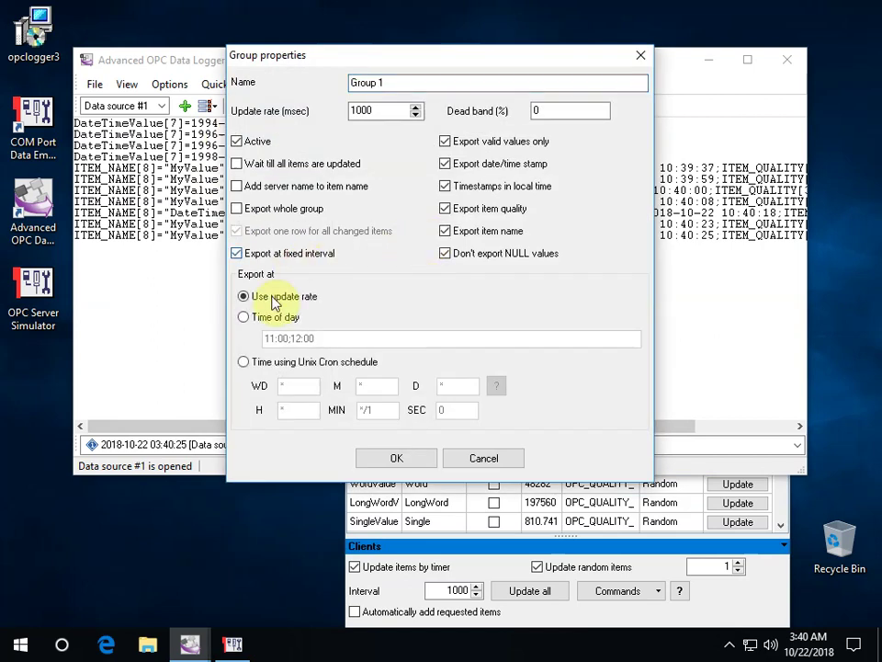
click(245, 361)
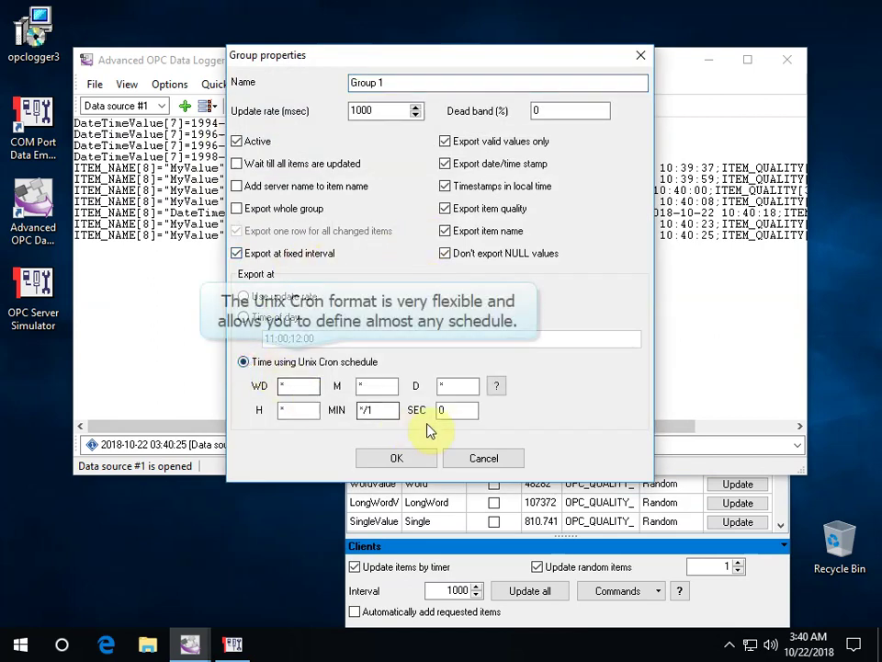
click(412, 462)
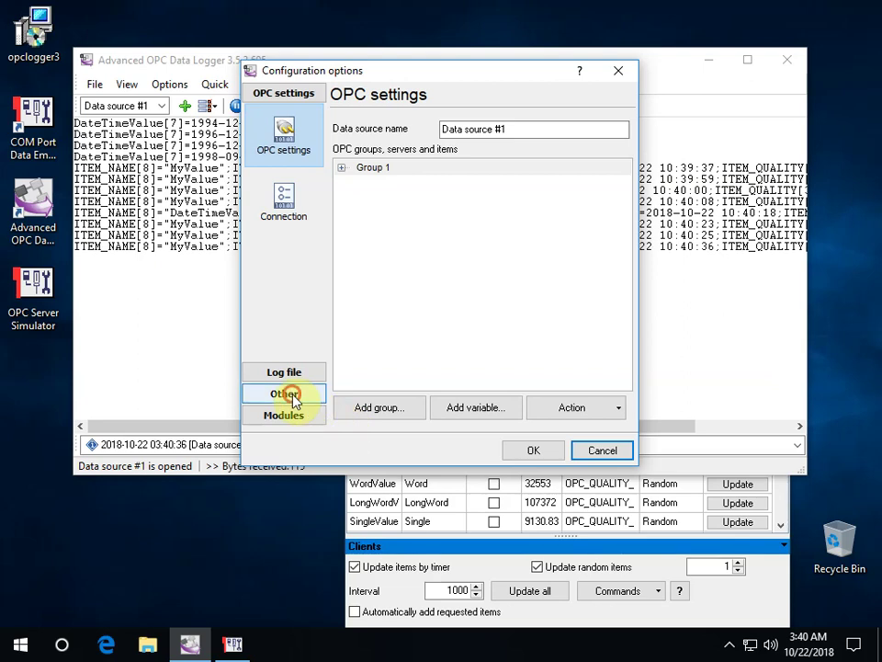
- Enable adding the date/time stamp to the display output for received data and save the configuration
click(290, 395)
click(286, 184)
click(287, 257)
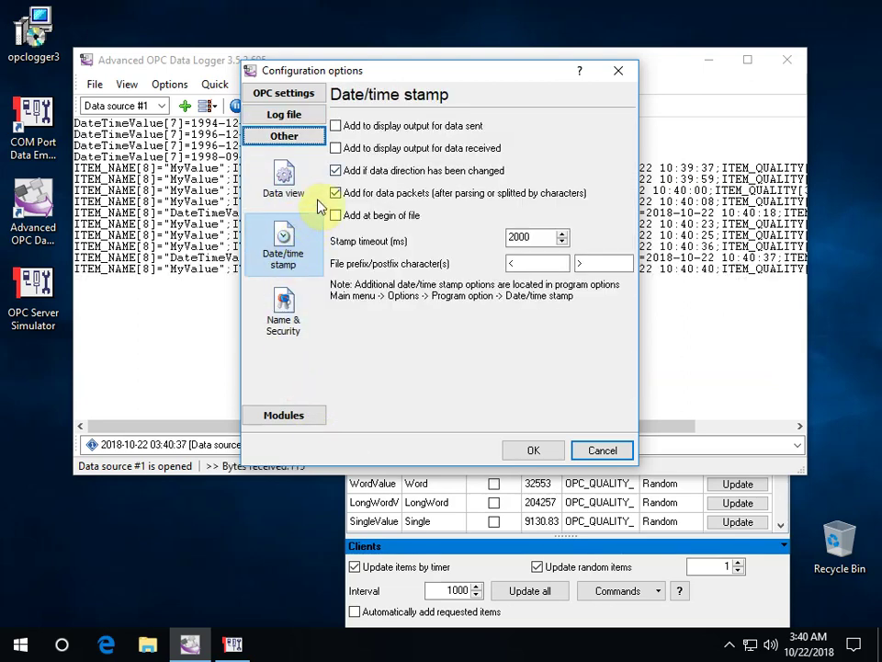
click(346, 148)
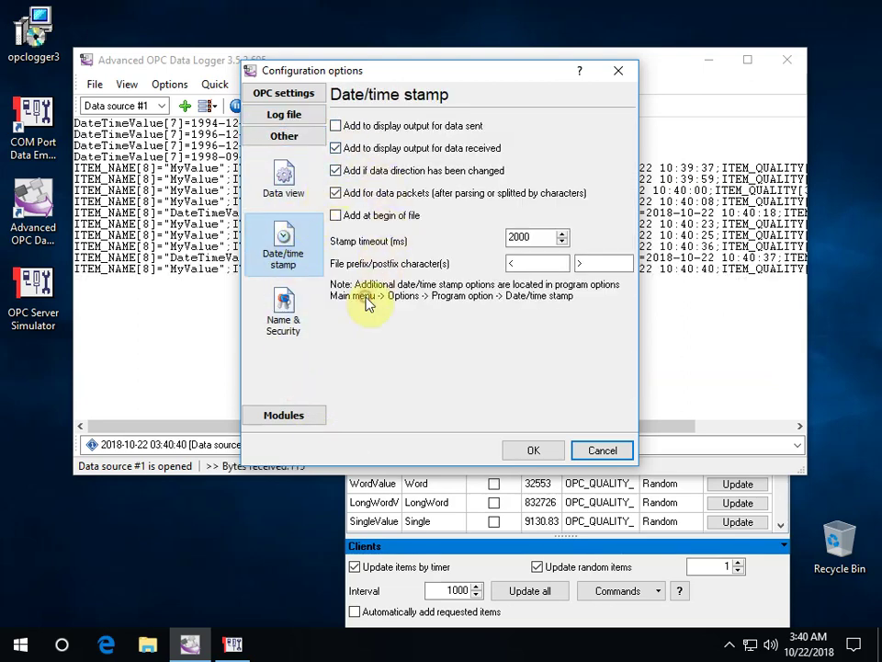
click(533, 450)
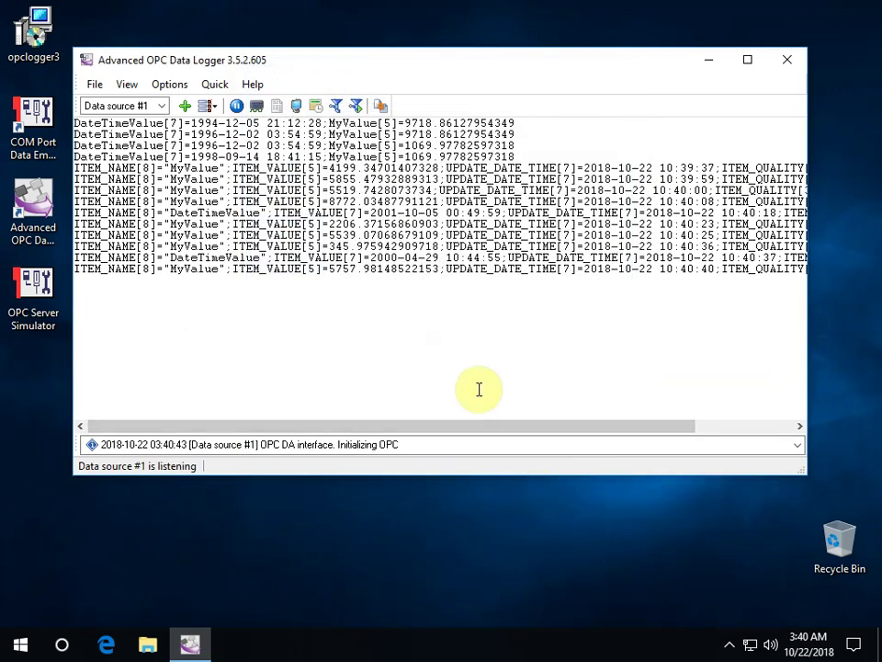
- Set the date/time stamp font color to dark green in the program options, then compare the stamps of the logged rows
click(174, 84)
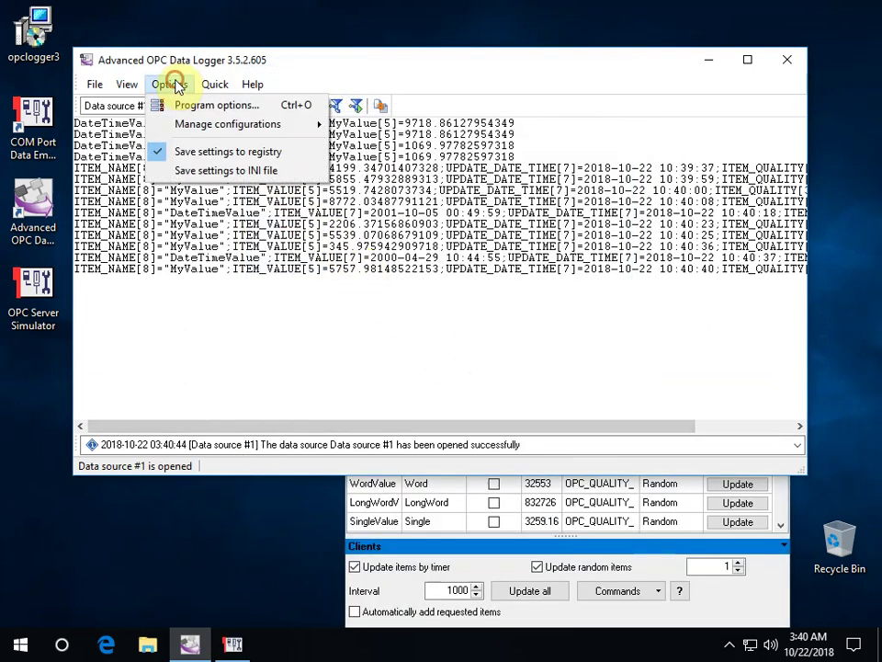
click(163, 106)
click(285, 184)
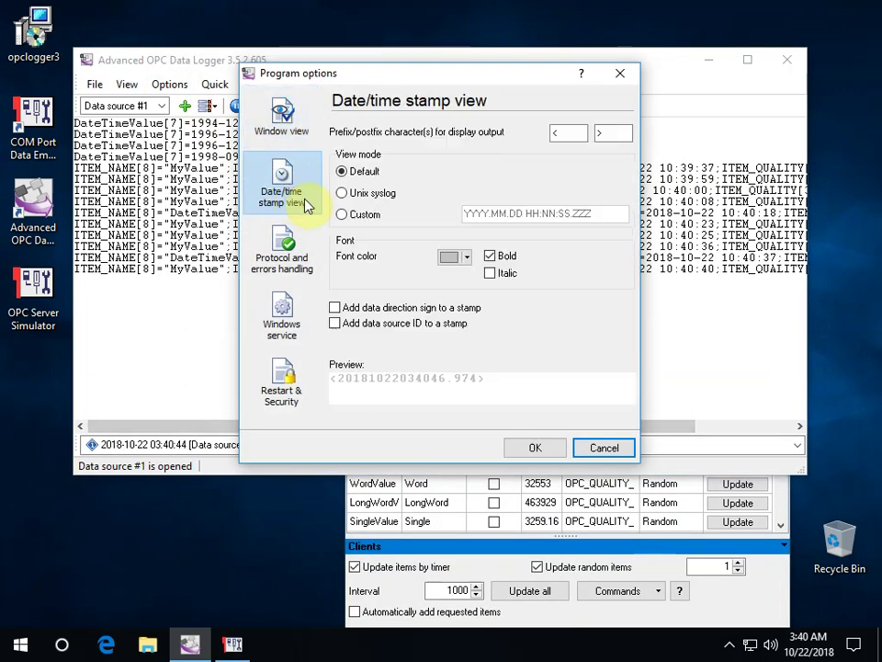
click(465, 260)
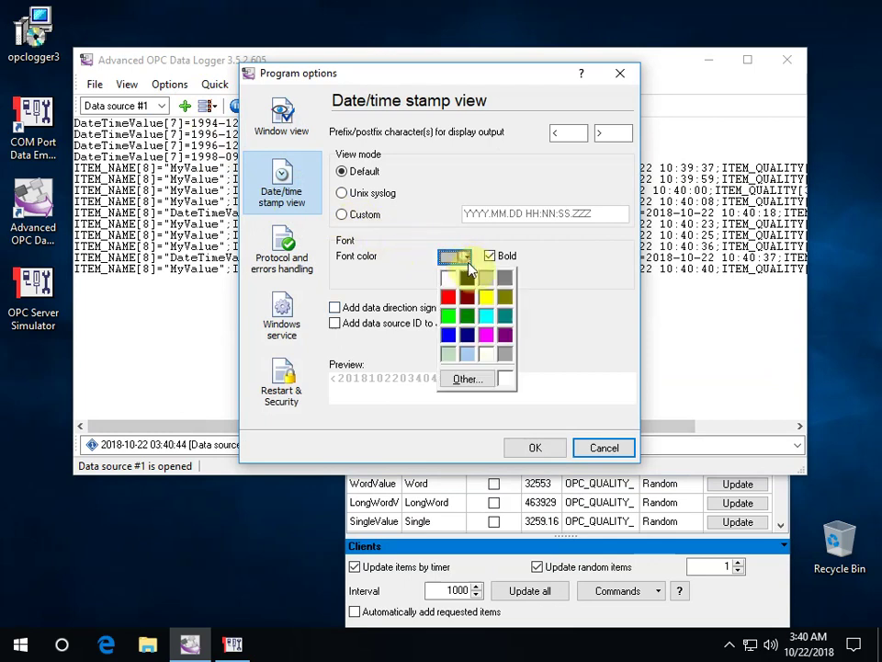
click(479, 378)
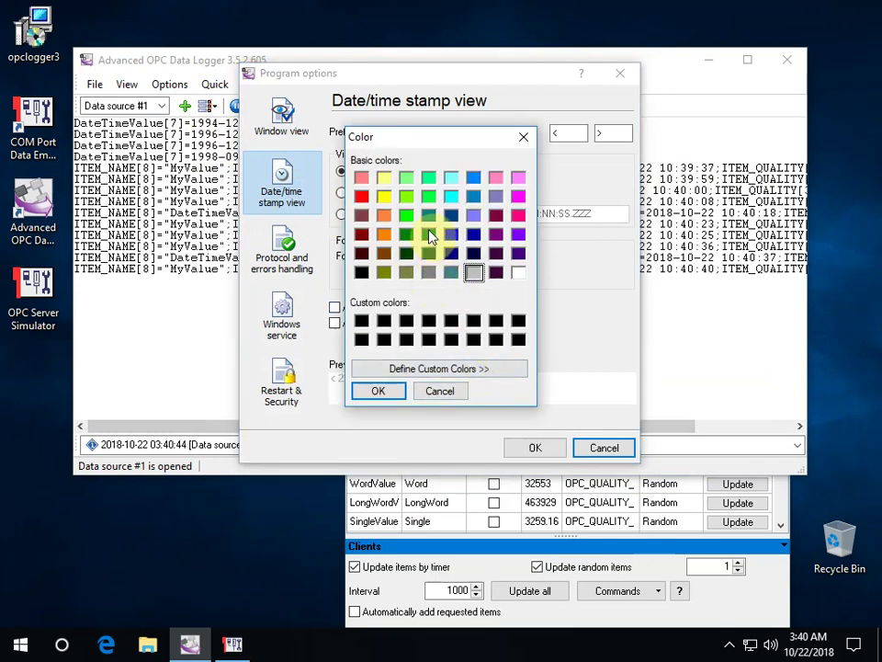
click(378, 390)
click(536, 447)
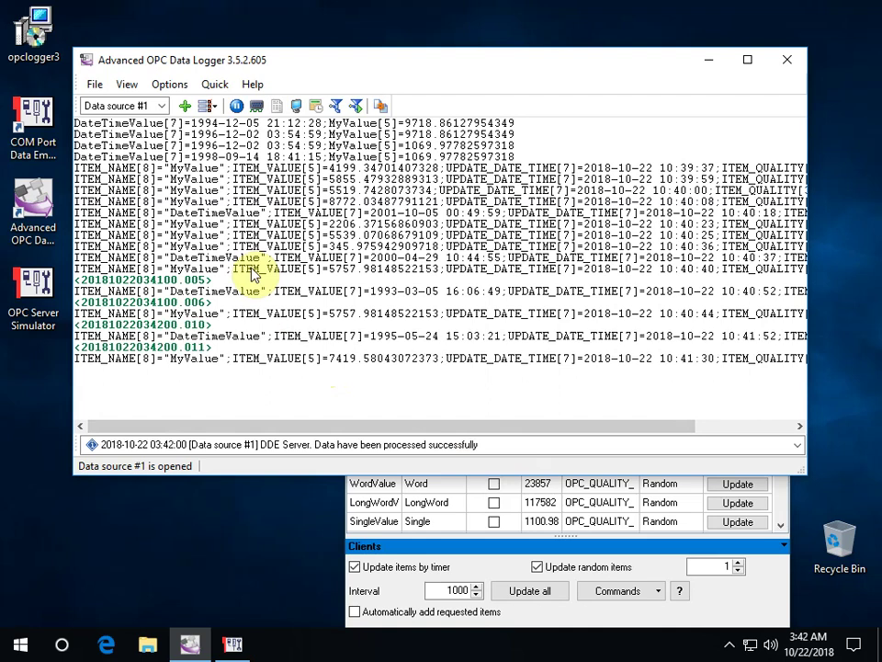
drag(212, 303, 78, 301)
drag(215, 324, 73, 325)
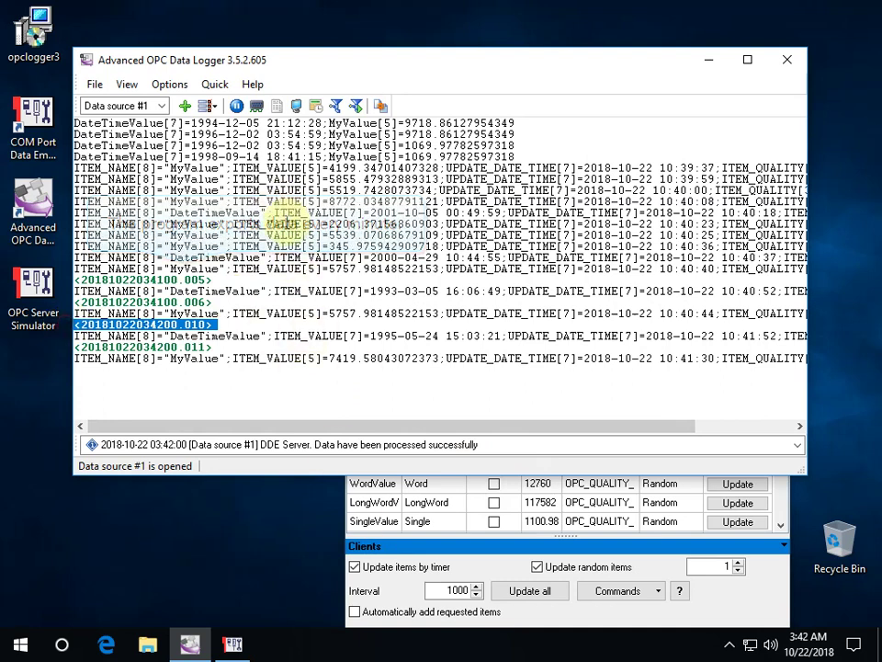
- Set Group 1 to export at its update rate of 5000 ms, enable whole-group export, and save the configuration
click(259, 108)
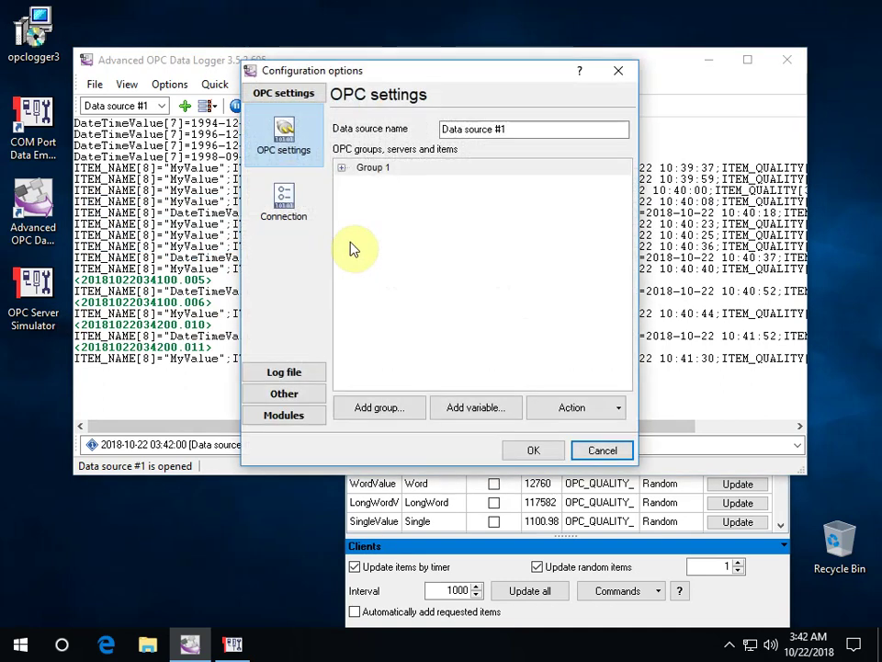
right_click(372, 171)
click(410, 238)
click(257, 297)
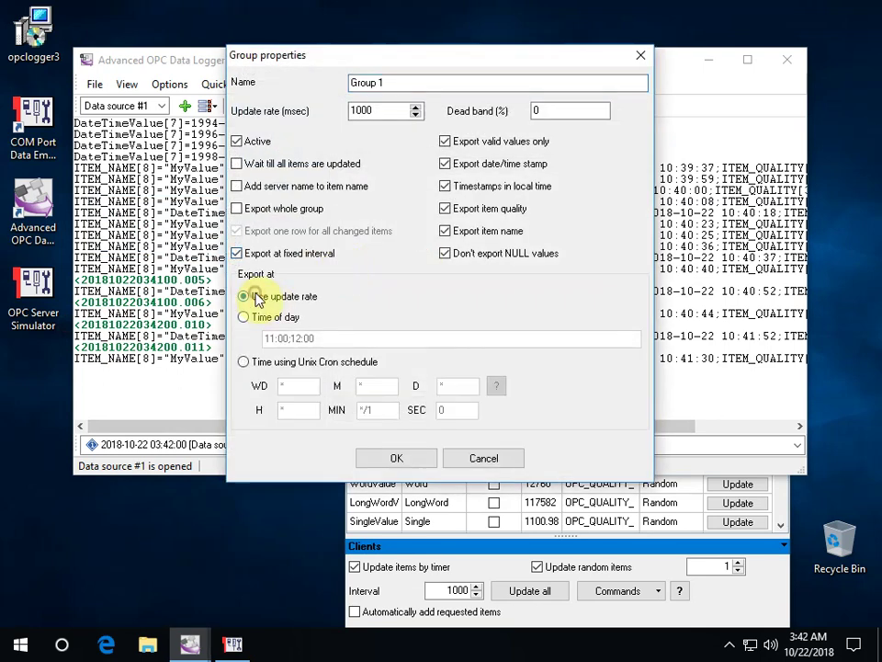
double_click(389, 111)
text(500)
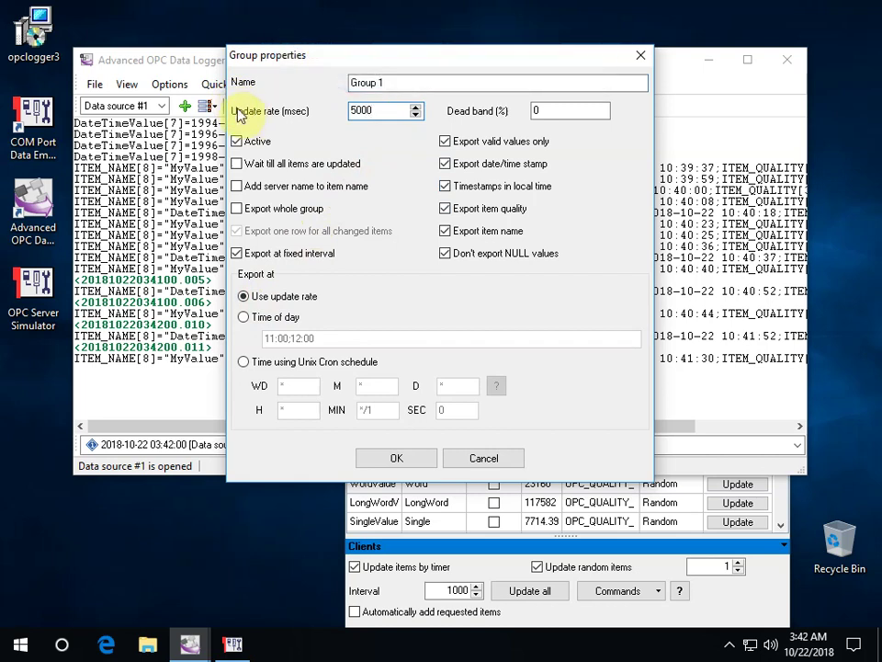
click(251, 210)
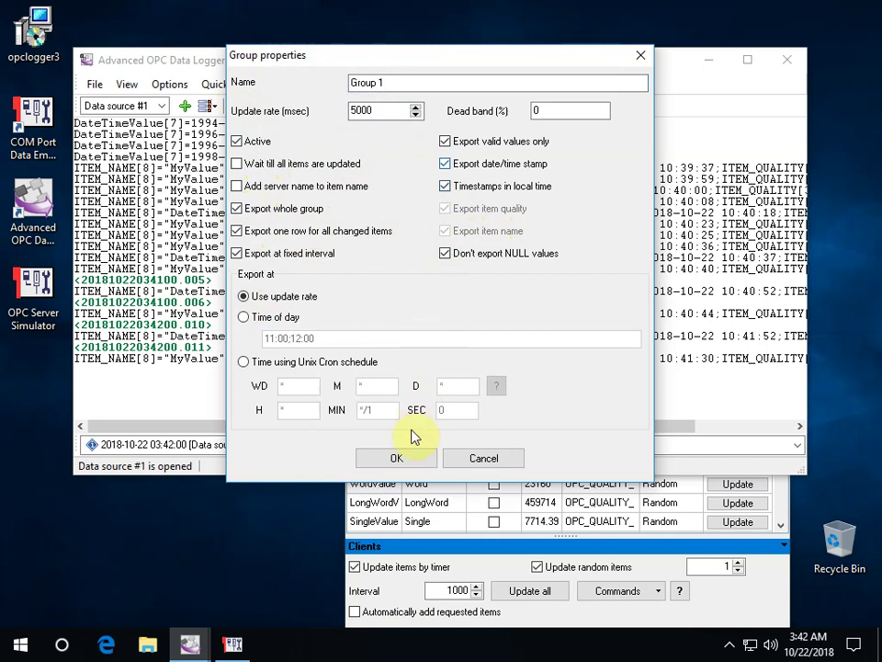
click(405, 462)
click(532, 452)
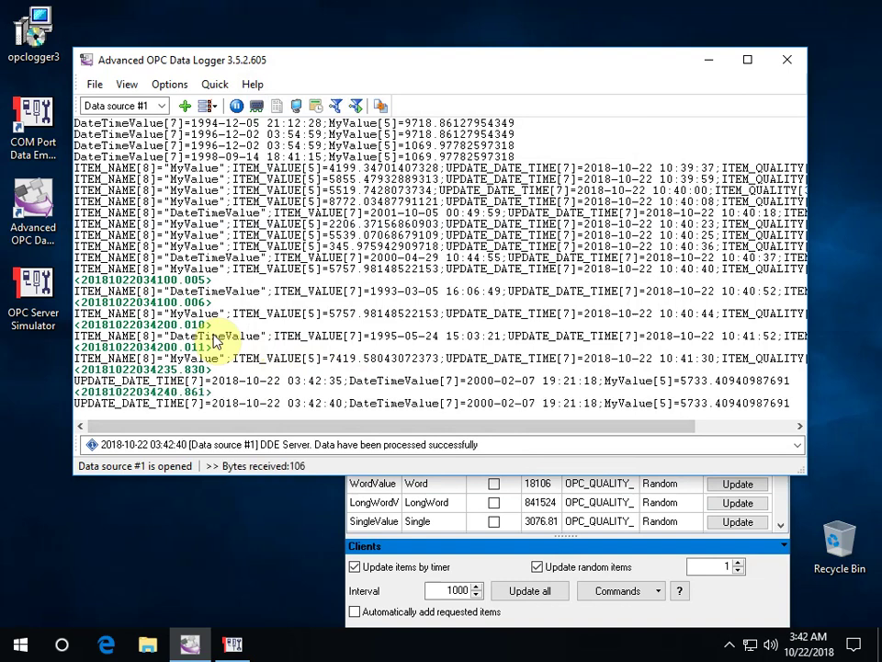
- Compare the date/time stamps of the newest logged rows to check the export interval
drag(217, 369, 43, 371)
drag(220, 393, 44, 394)
drag(221, 391, 19, 386)
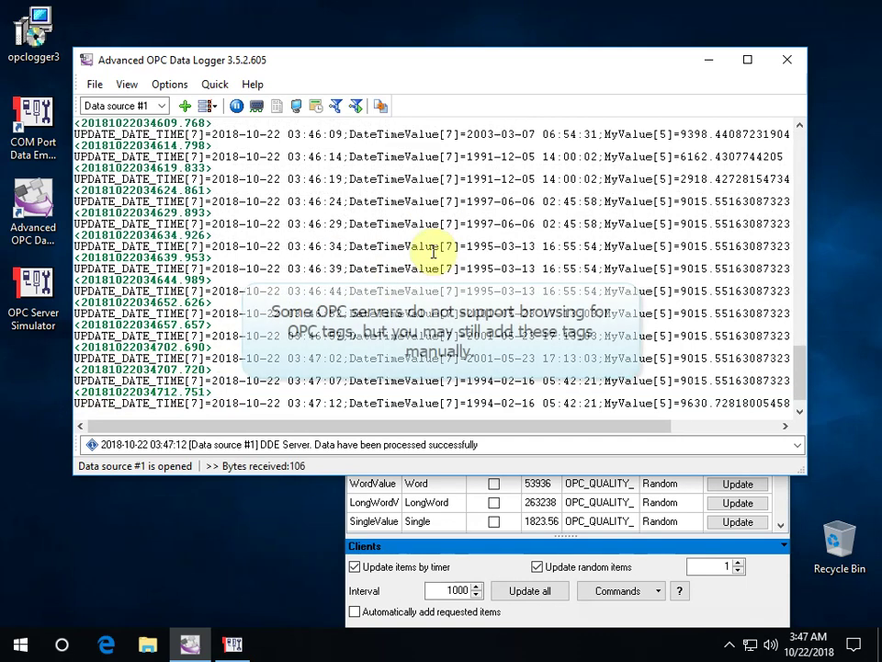
- Start adding a new item to Group 1 and connect to the OPC Server Simulator.Instance.1 server
click(276, 105)
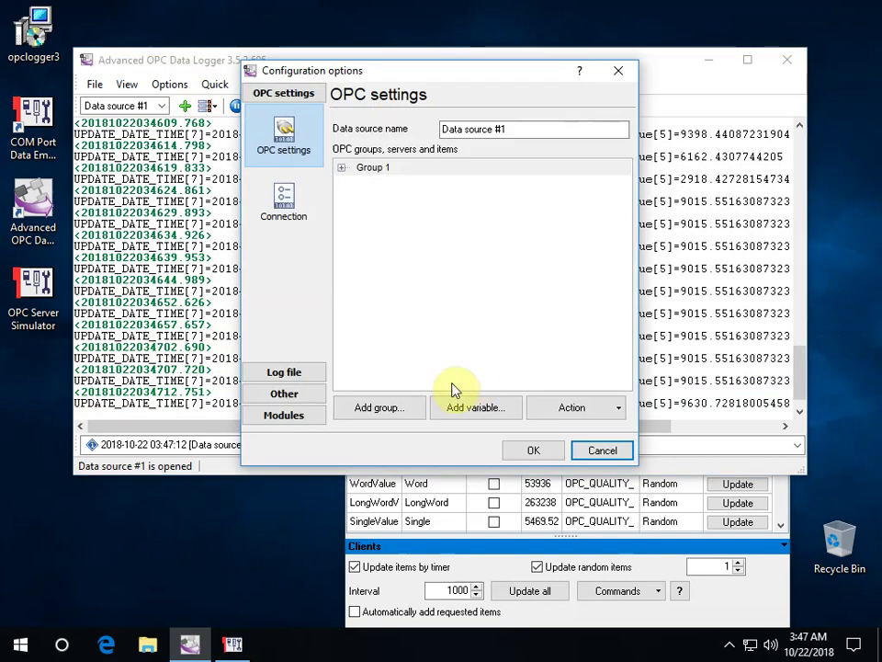
click(341, 168)
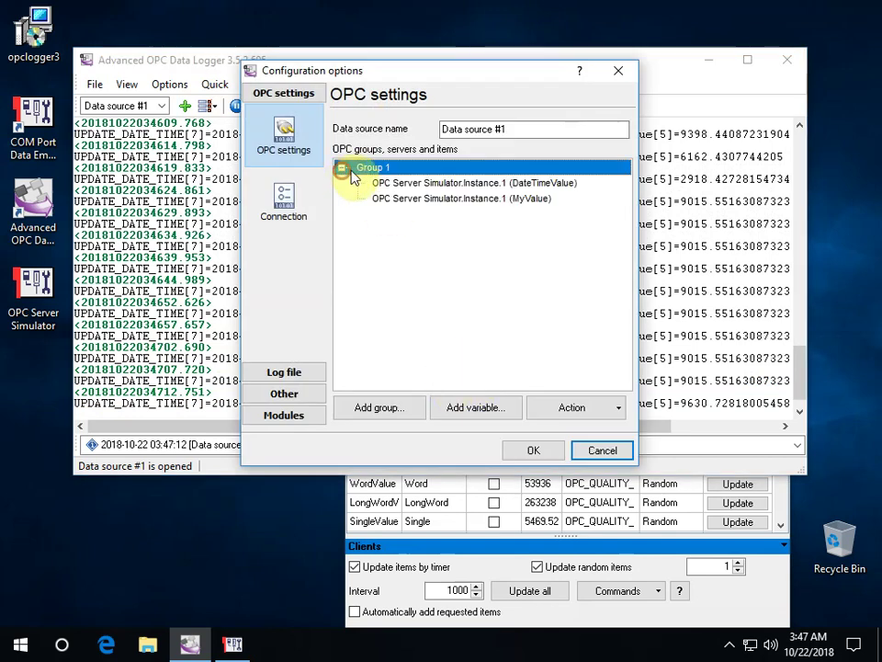
click(419, 199)
right_click(421, 200)
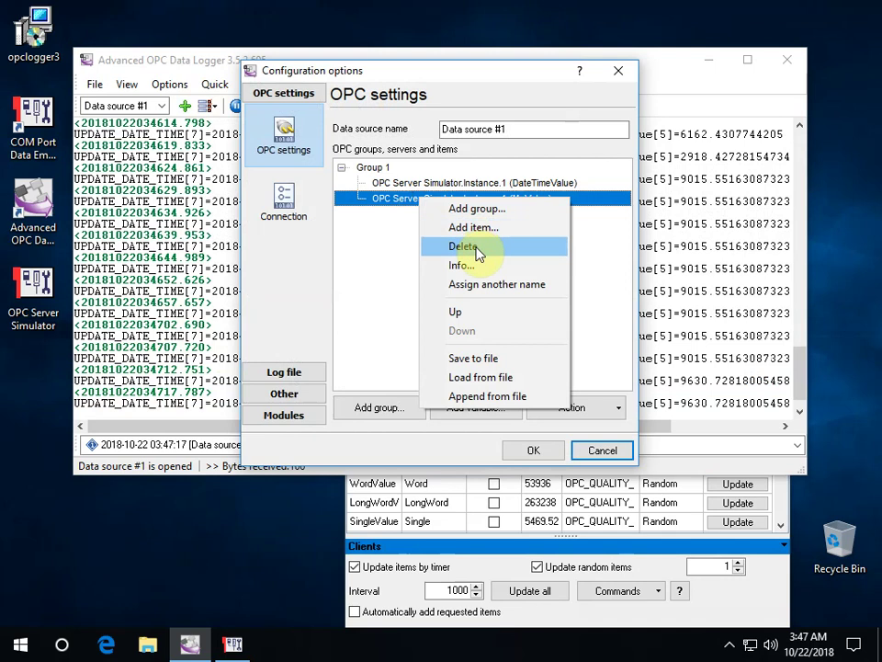
click(430, 227)
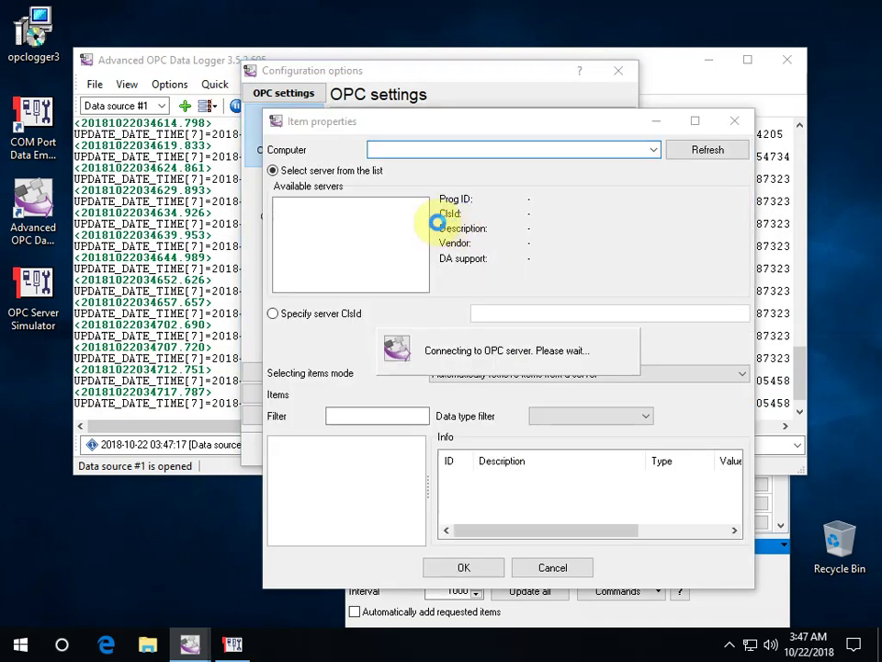
click(335, 204)
click(536, 342)
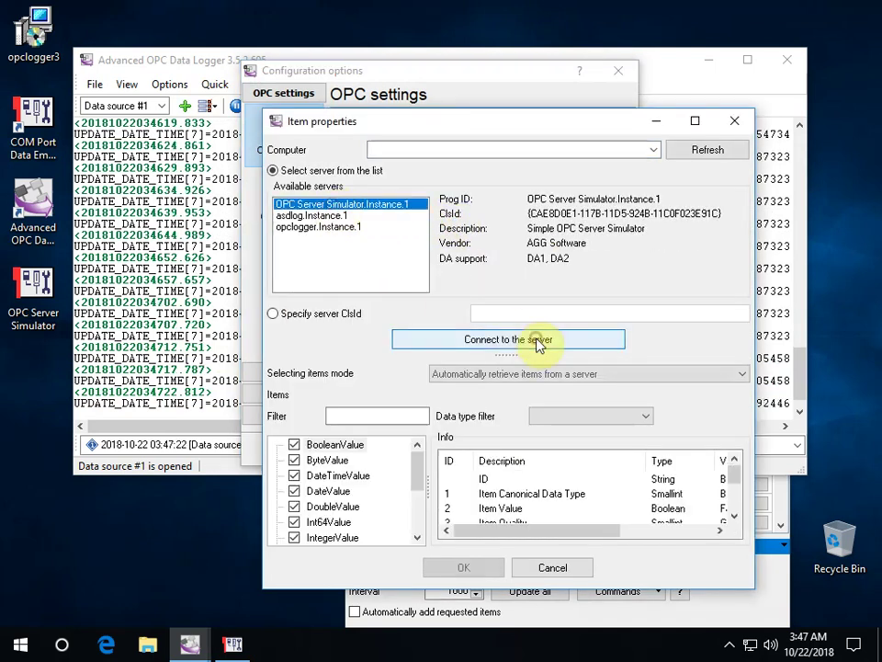
- Switch item selection to manual mode, add the simulator's ByteValue tag to Group 1, and save the configuration
click(502, 374)
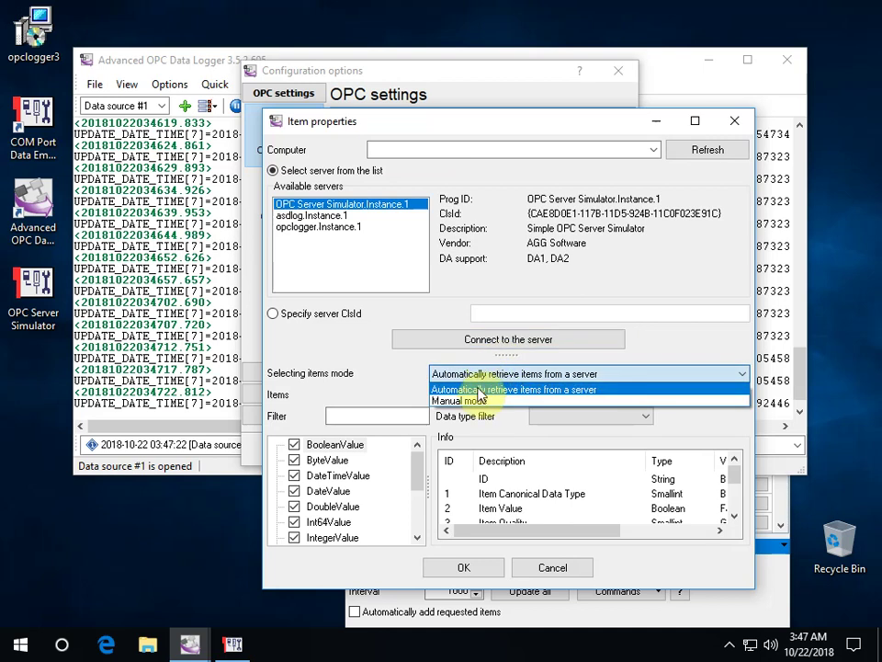
click(475, 401)
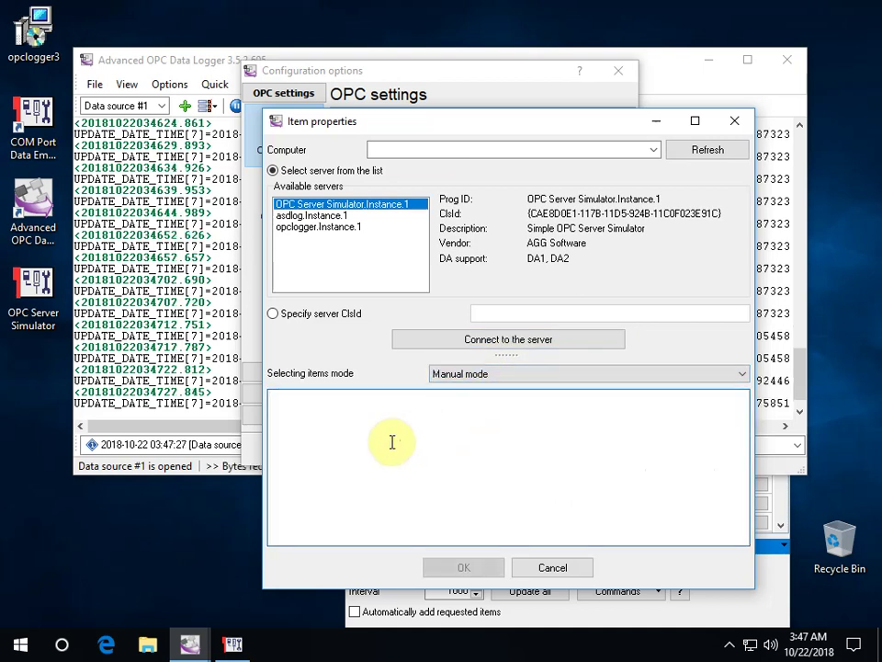
click(605, 623)
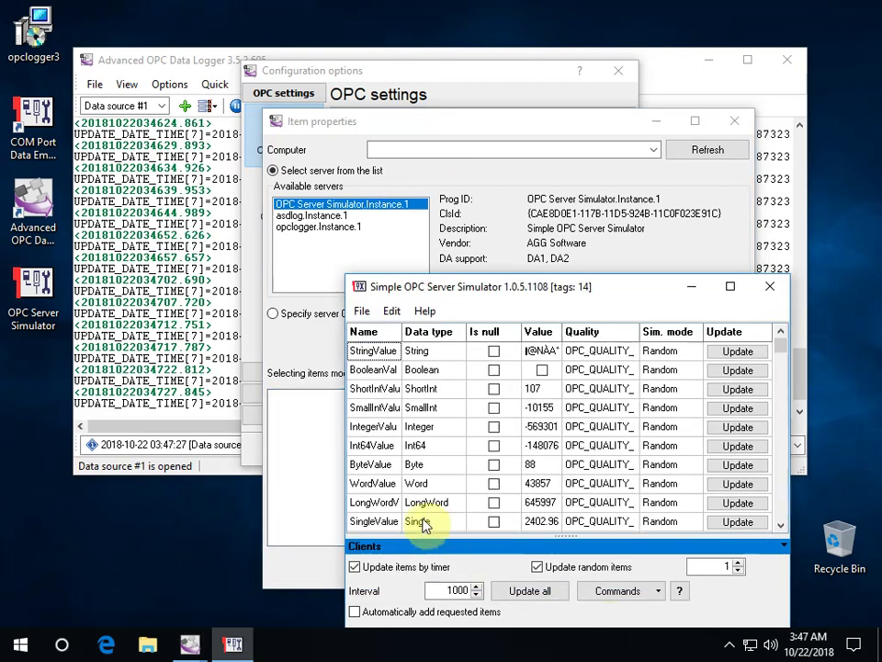
click(370, 465)
click(303, 444)
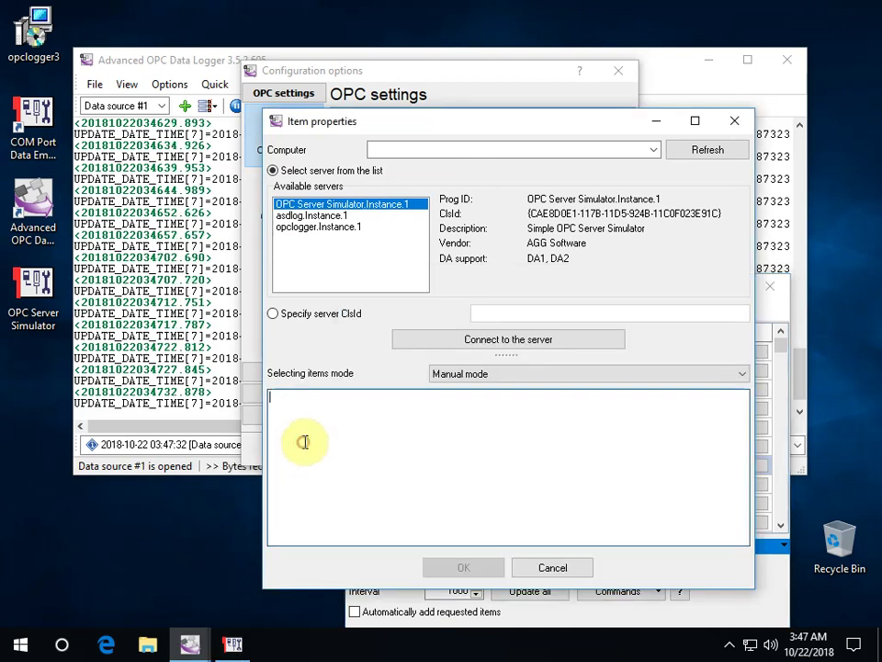
text(ByteValue)
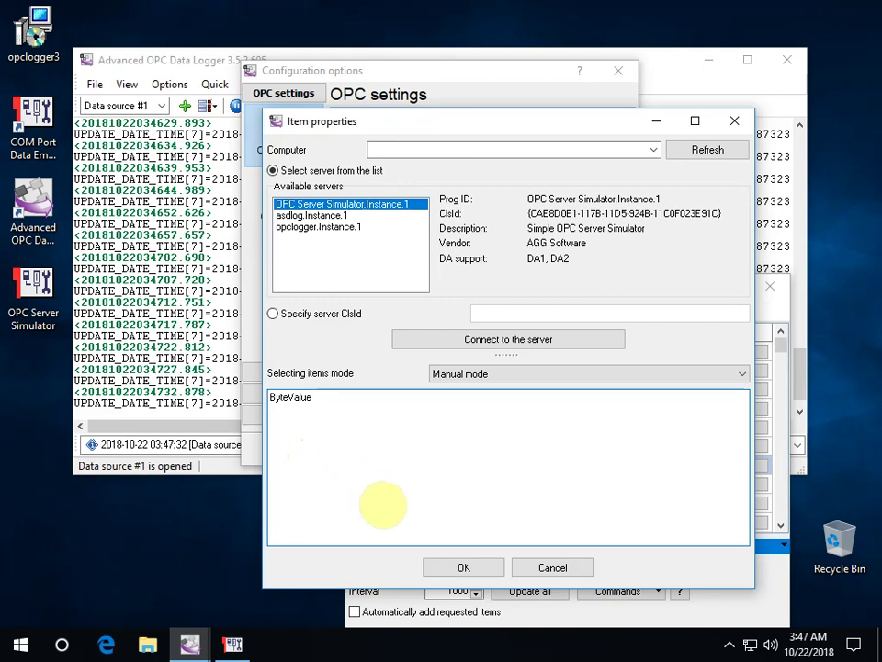
click(456, 564)
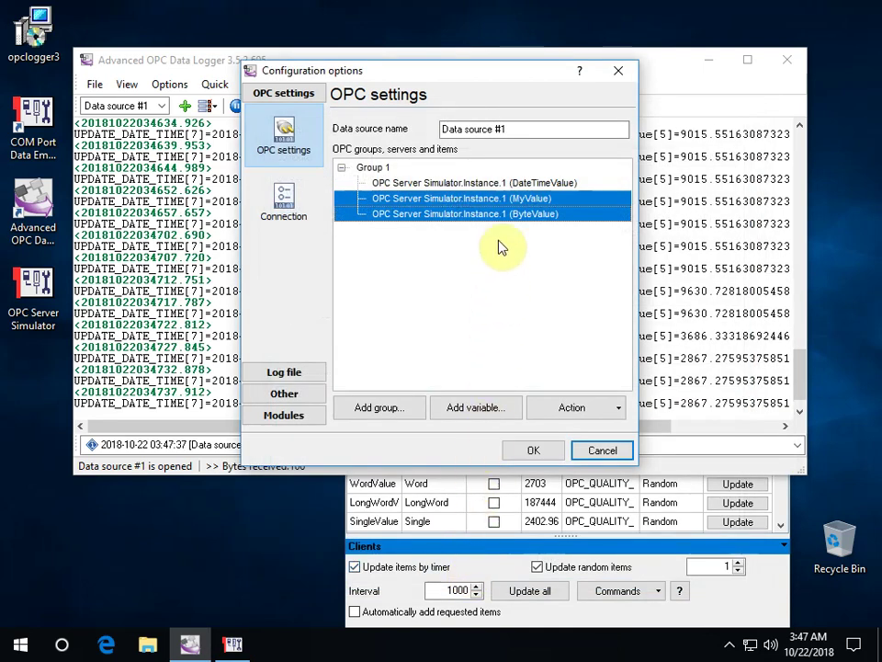
click(503, 214)
click(531, 448)
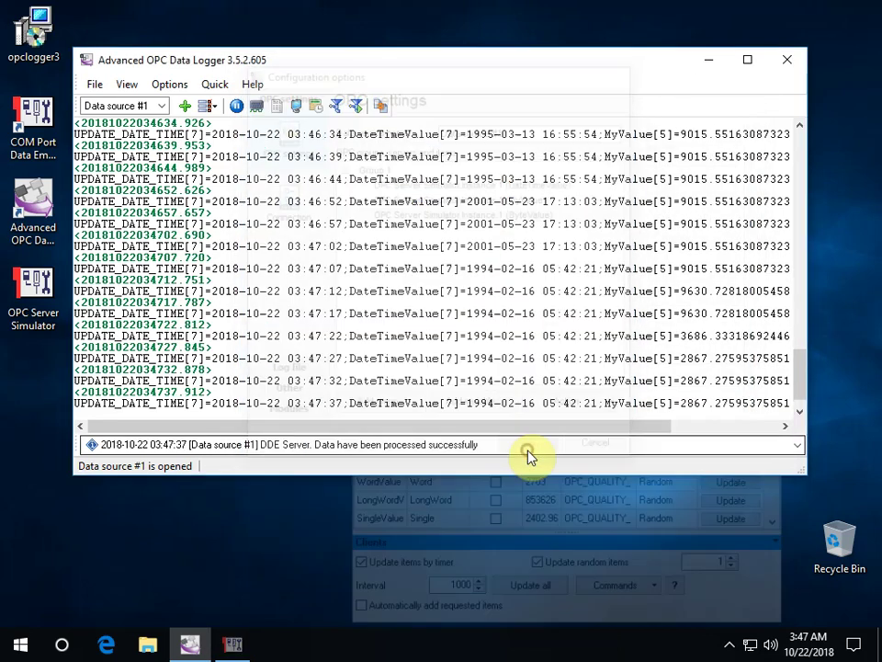